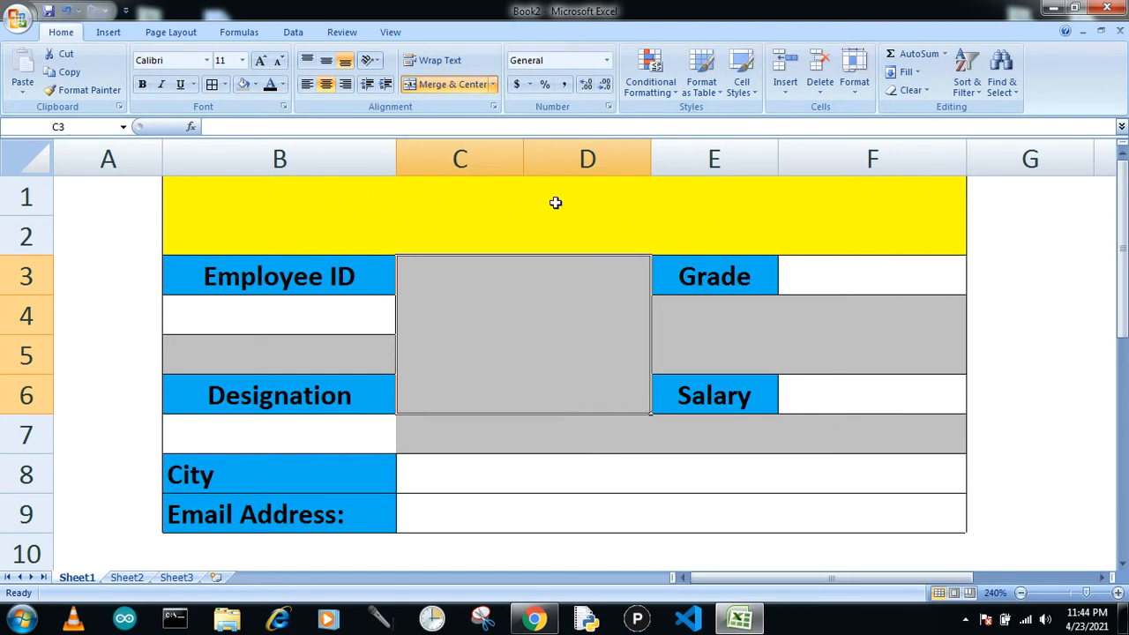
Compare the employee records on Sheet2 with the empty employee form layout on Sheet1.
{"action": "left_click", "coordinate": [117, 580]}
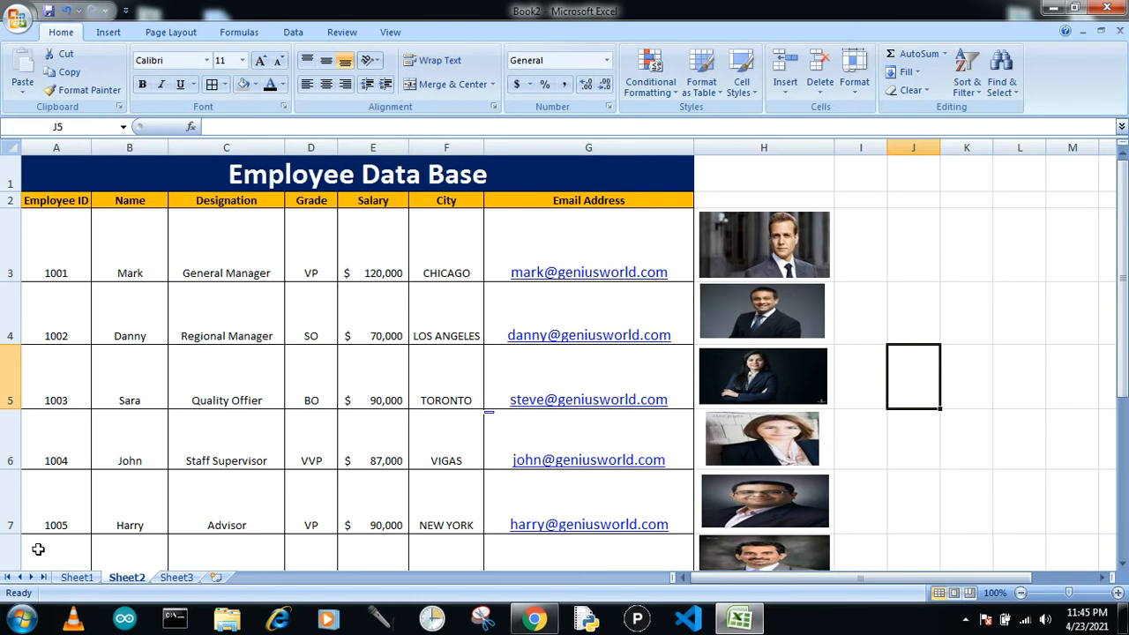
{"action": "left_click", "coordinate": [75, 578]}
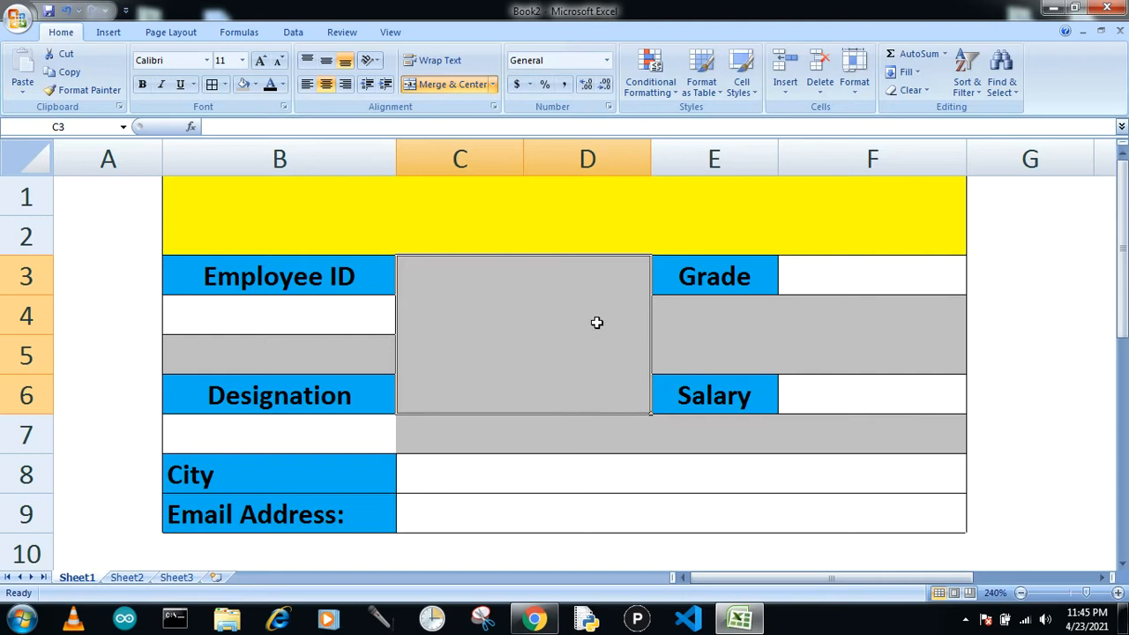
{"action": "left_click", "coordinate": [235, 315]}
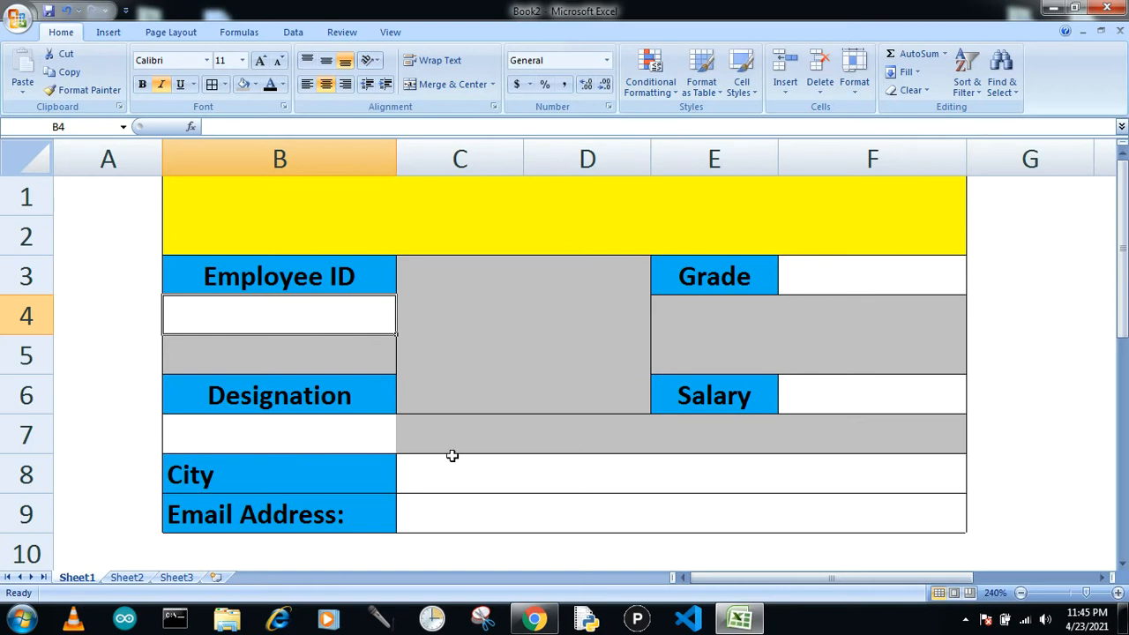
{"action": "left_click", "coordinate": [126, 577]}
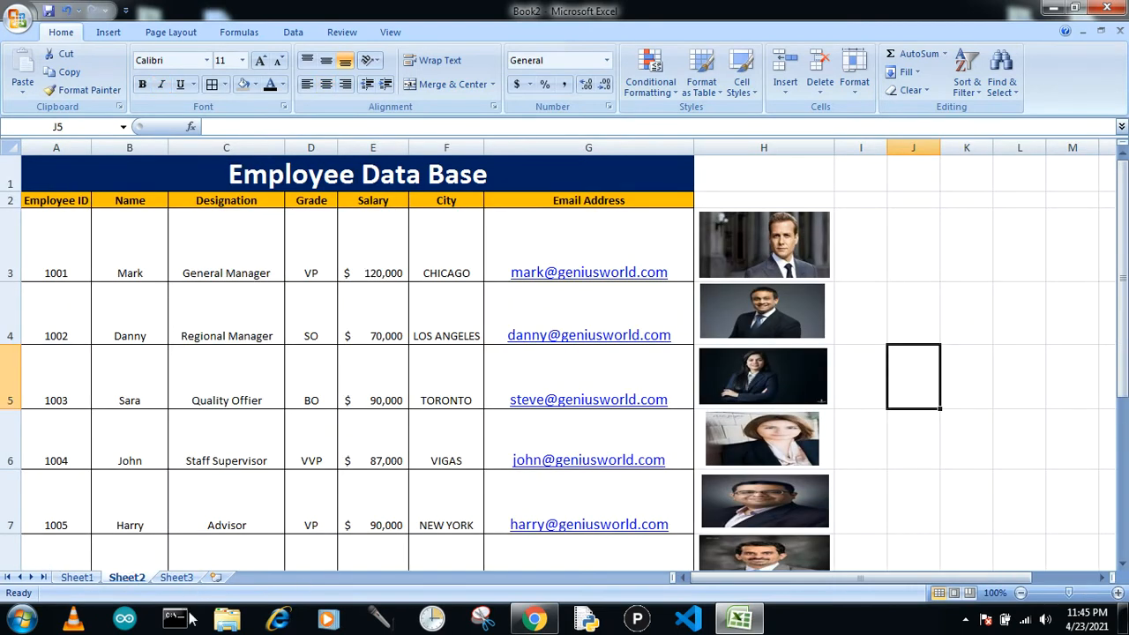
{"action": "left_click", "coordinate": [77, 577]}
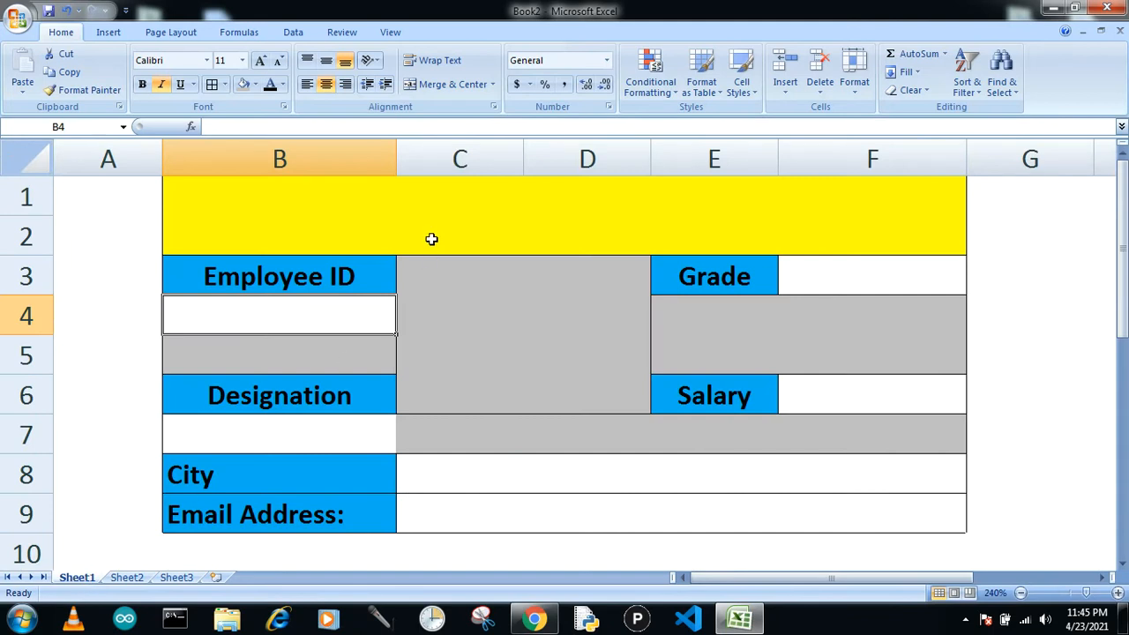
Start a VLOOKUP formula in the merged yellow title cell B1, using B4 as the lookup value.
{"action": "type", "text": "="}
{"action": "key", "text": "Escape"}
{"action": "key", "text": "Up"}
{"action": "left_click", "coordinate": [431, 239]}
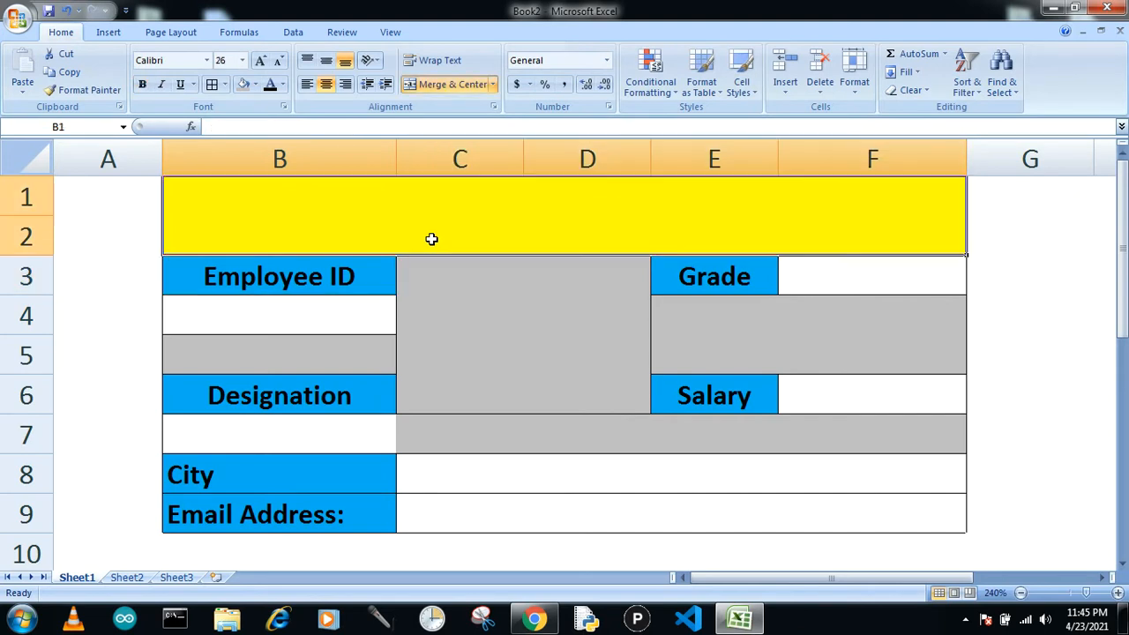
{"action": "type", "text": "=v"}
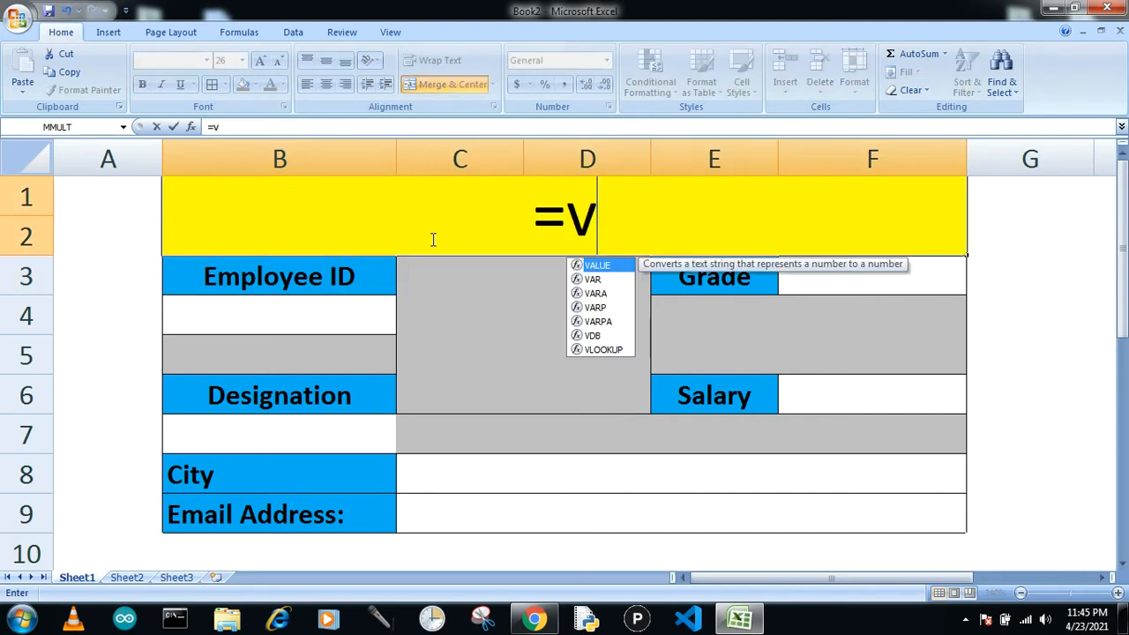
{"action": "type", "text": "lookup"}
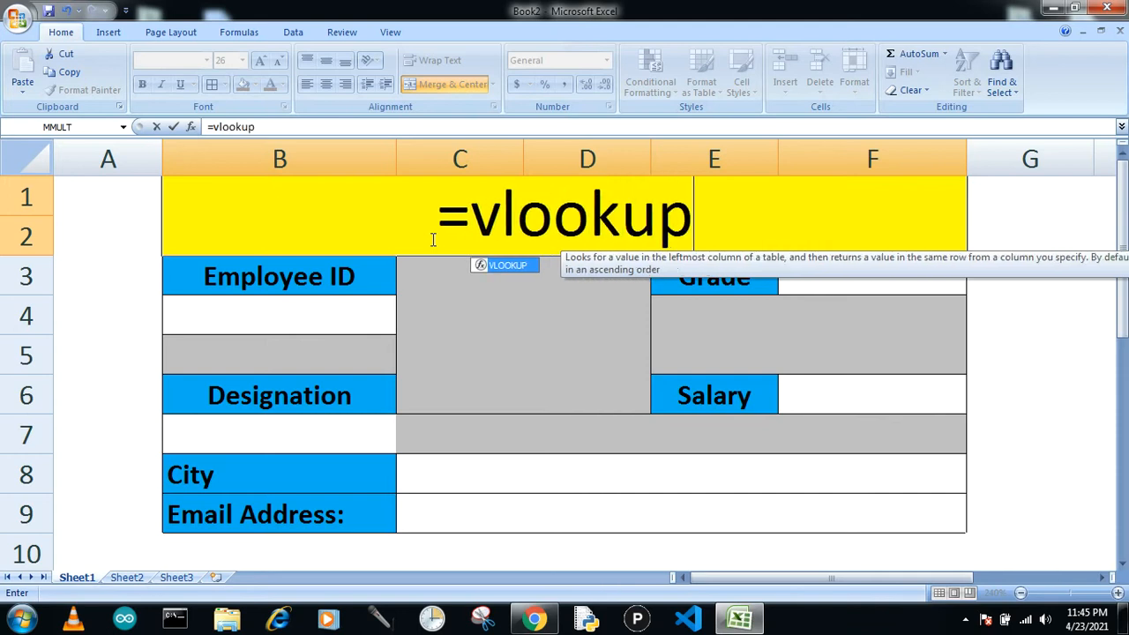
{"action": "type", "text": "("}
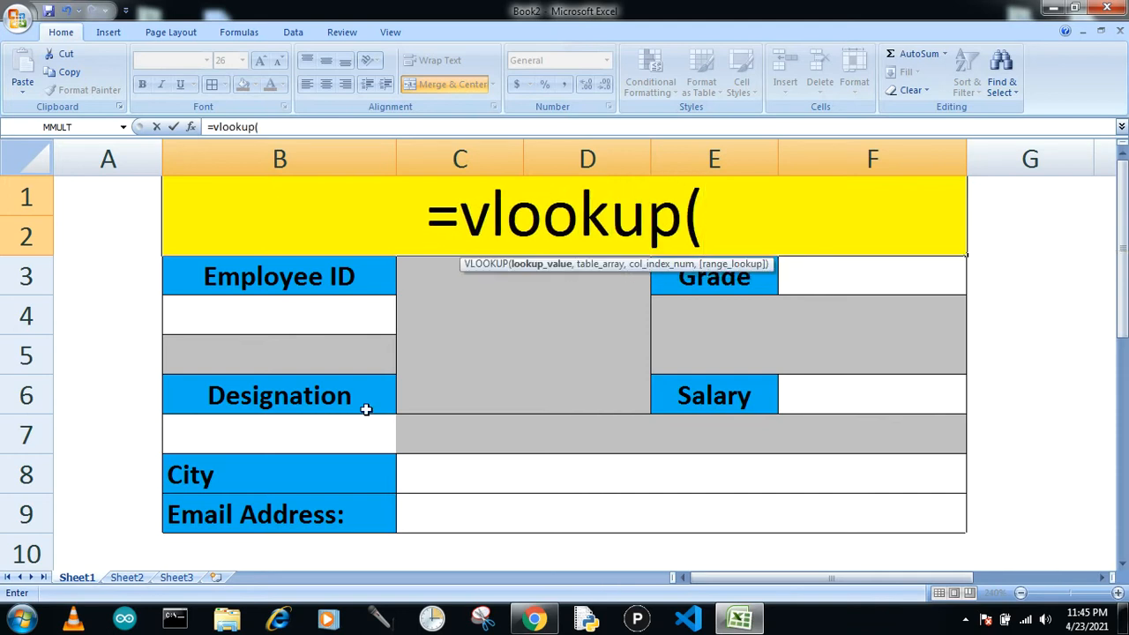
{"action": "left_click", "coordinate": [315, 316]}
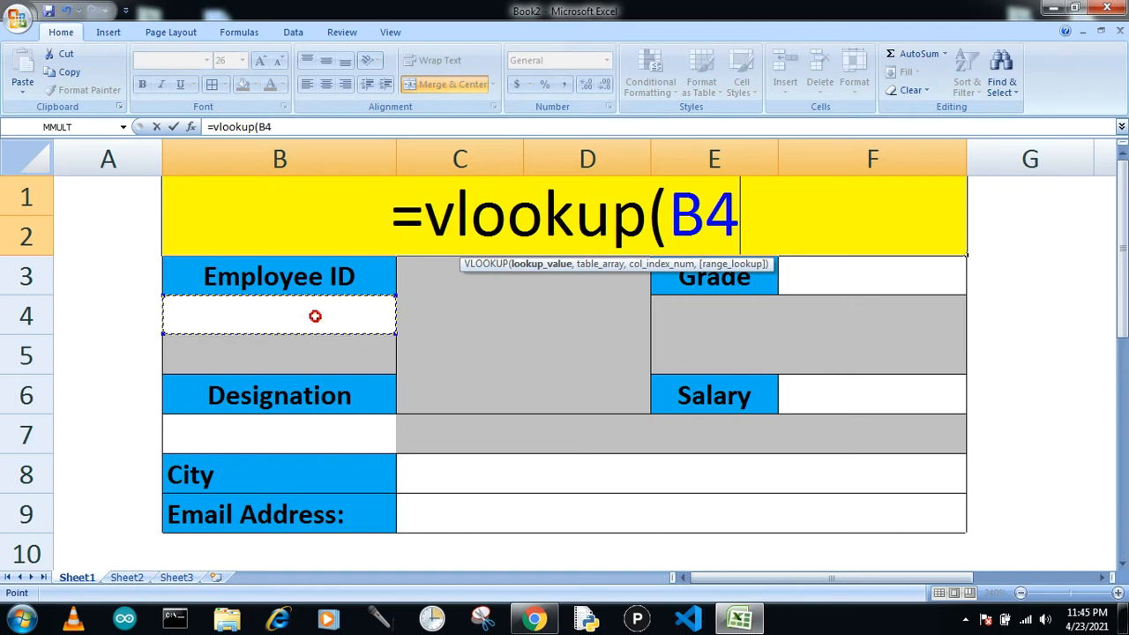
{"action": "type", "text": ","}
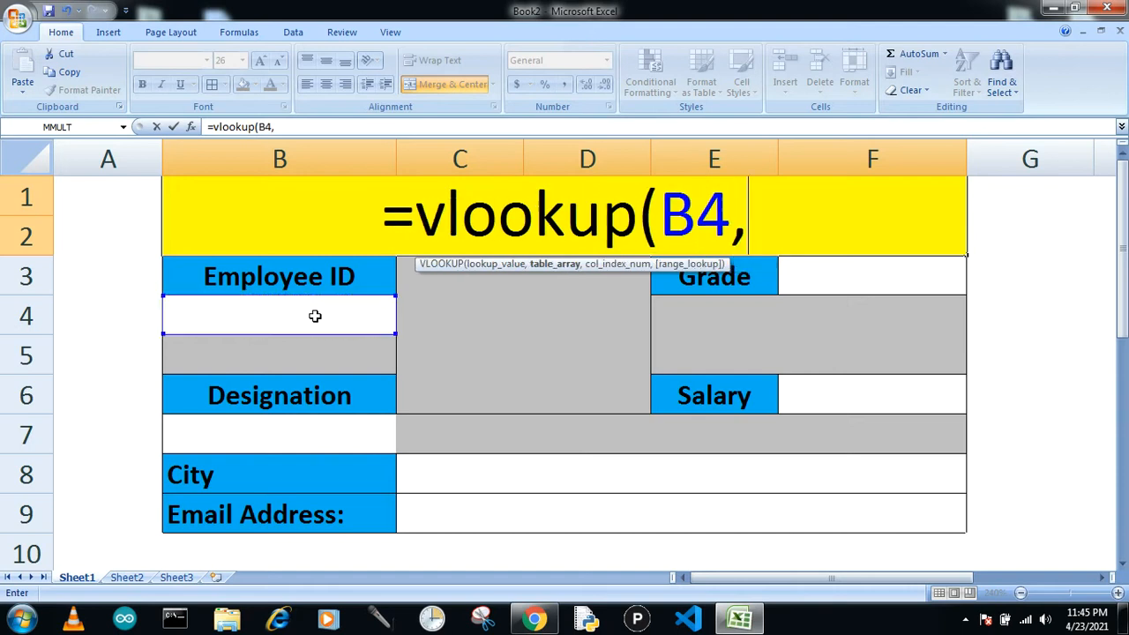
Complete the title formula with table array Sheet2!A3:G9, column 2 and exact match 0, and enter it.
{"action": "left_click", "coordinate": [126, 577]}
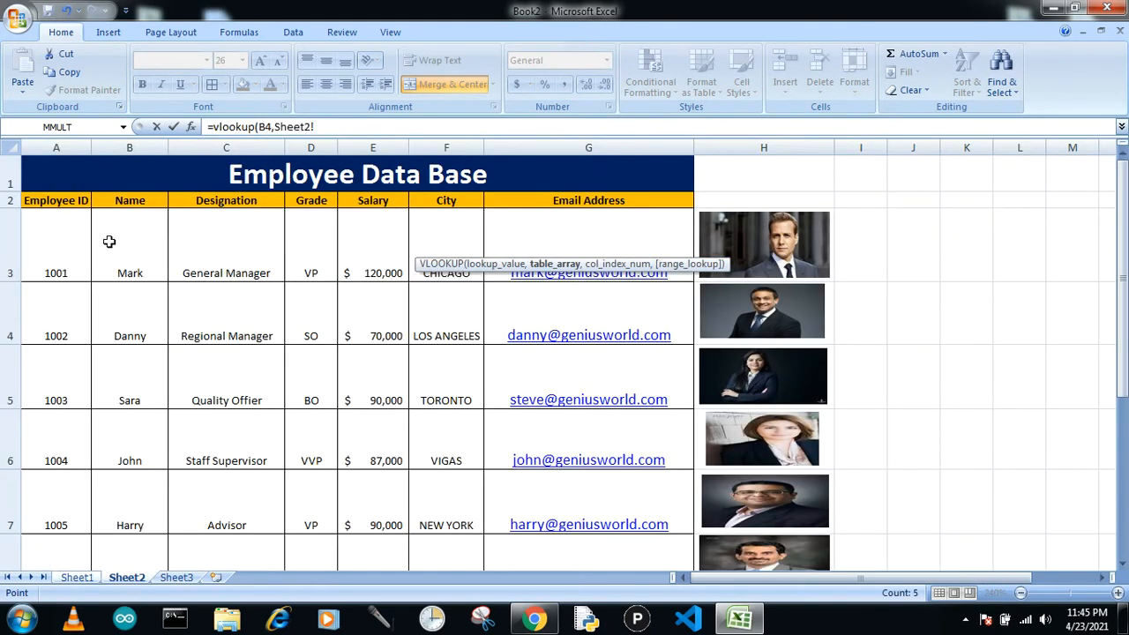
{"action": "left_click_drag", "start_coordinate": [87, 236], "coordinate": [592, 487]}
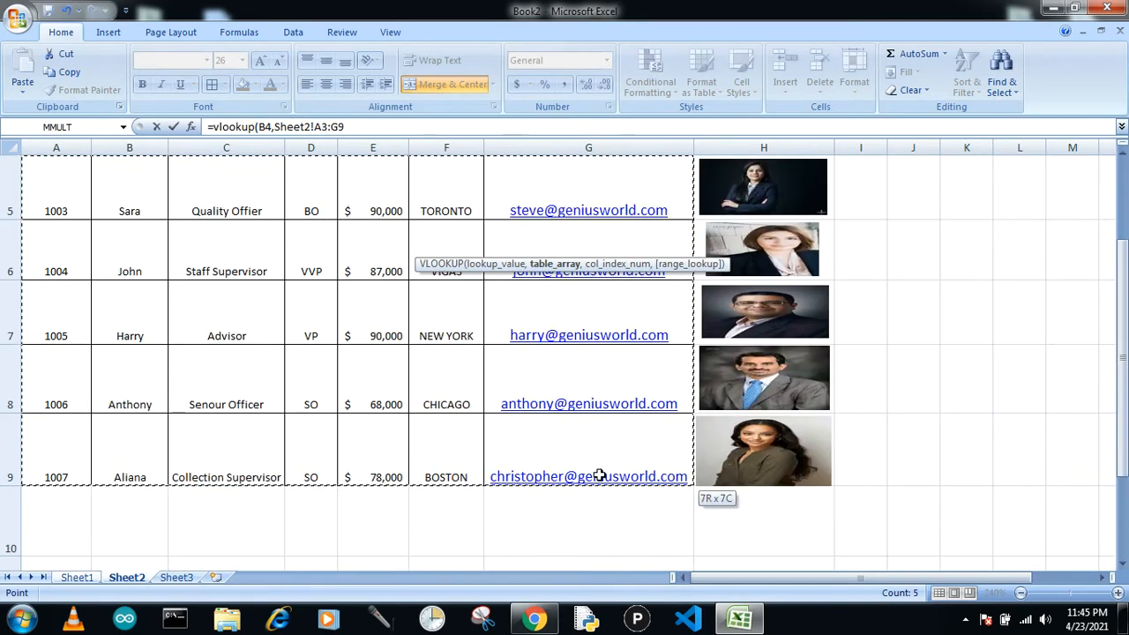
{"action": "left_click_drag", "start_coordinate": [1122, 419], "coordinate": [1122, 336]}
{"action": "left_click", "coordinate": [389, 126]}
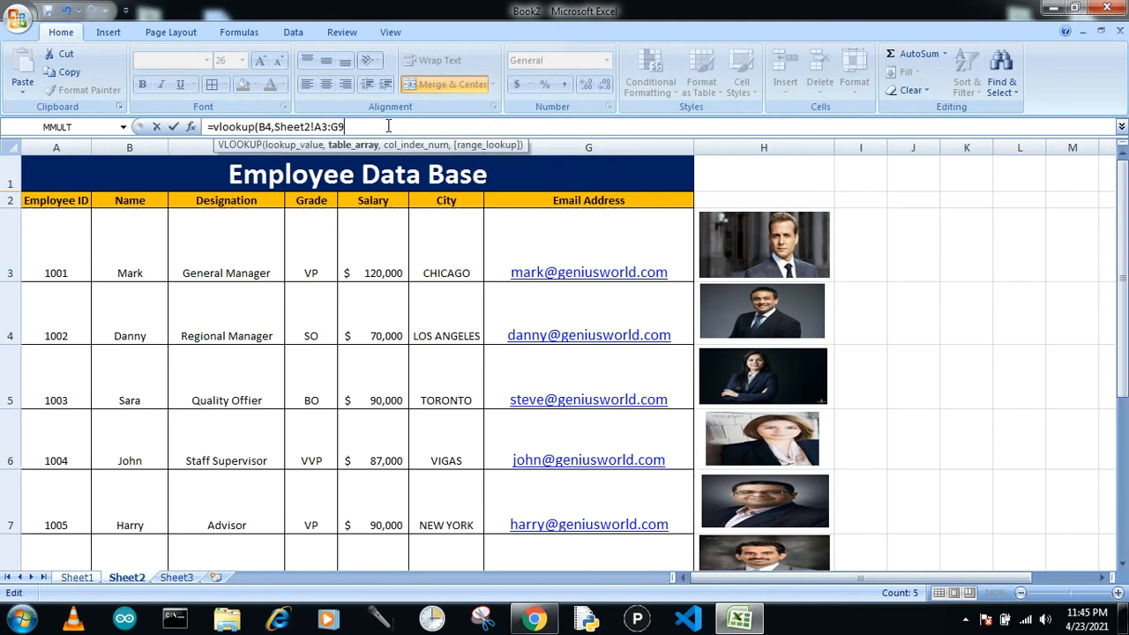
{"action": "type", "text": ",2"}
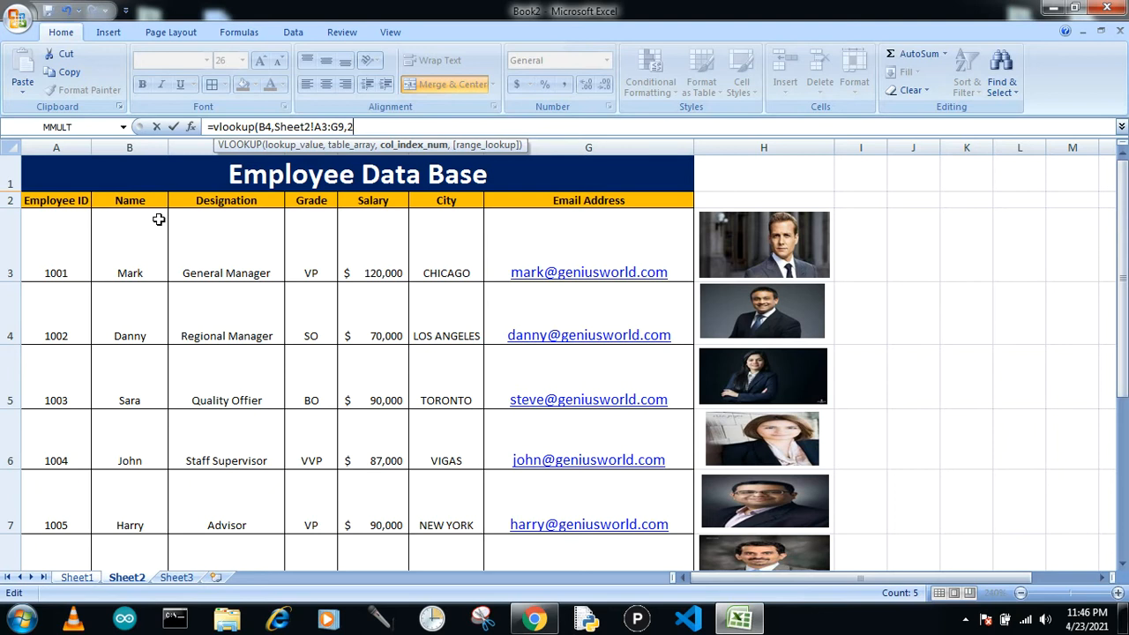
{"action": "type", "text": ","}
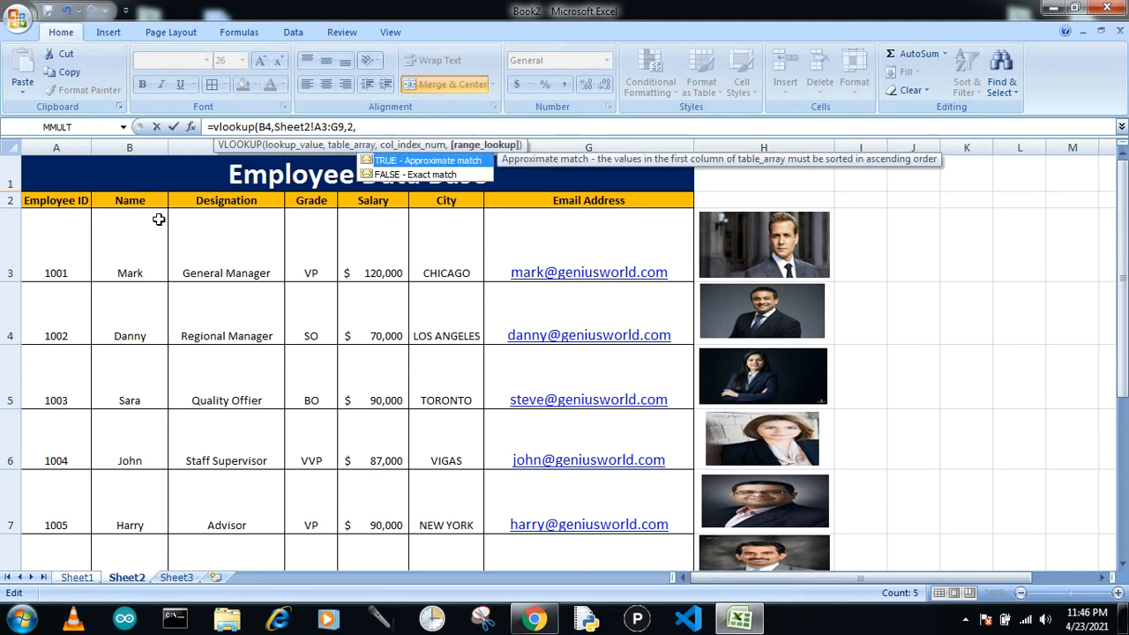
{"action": "type", "text": "0)"}
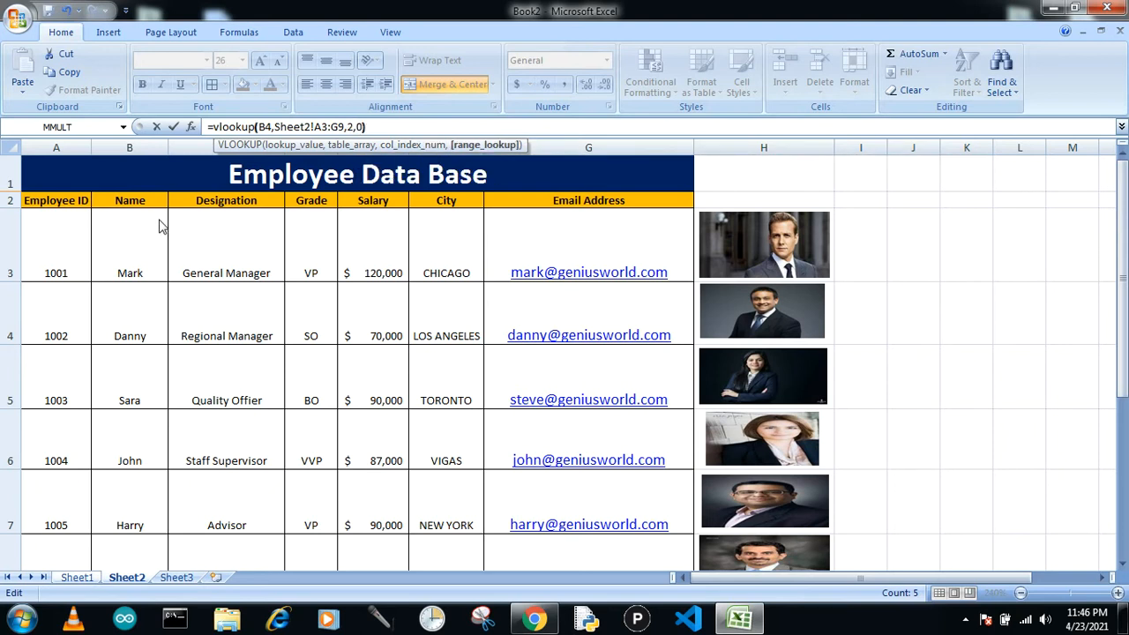
{"action": "key", "text": "Return"}
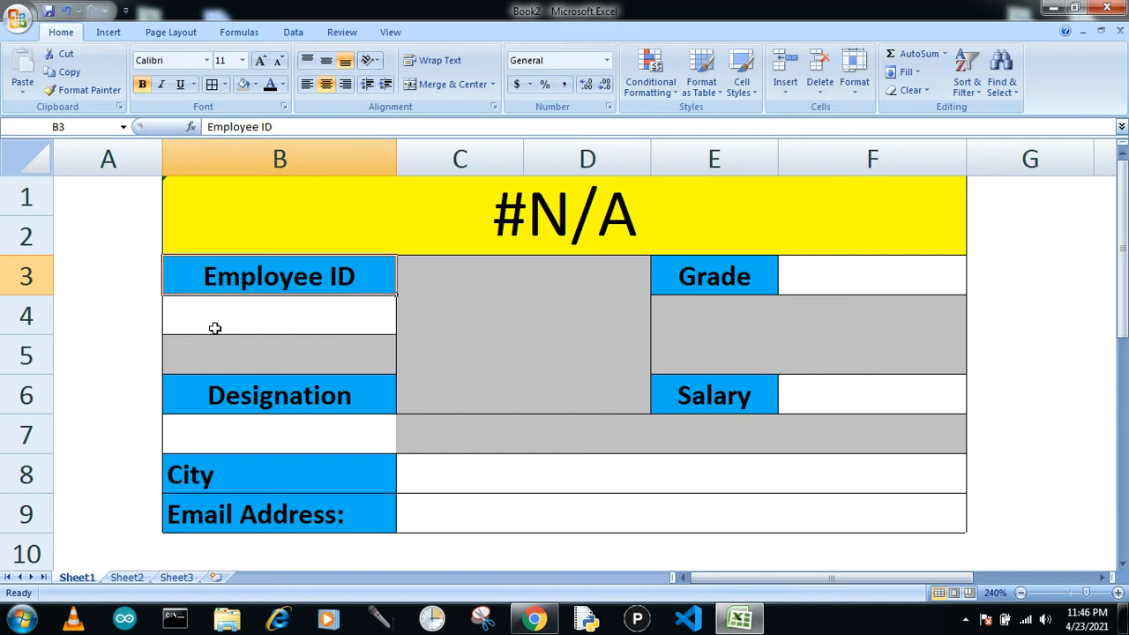
Enter =vlookup(B4,Sheet2!A3:G9,3,0) in the cell below Designation to return the designation.
{"action": "left_click", "coordinate": [230, 428]}
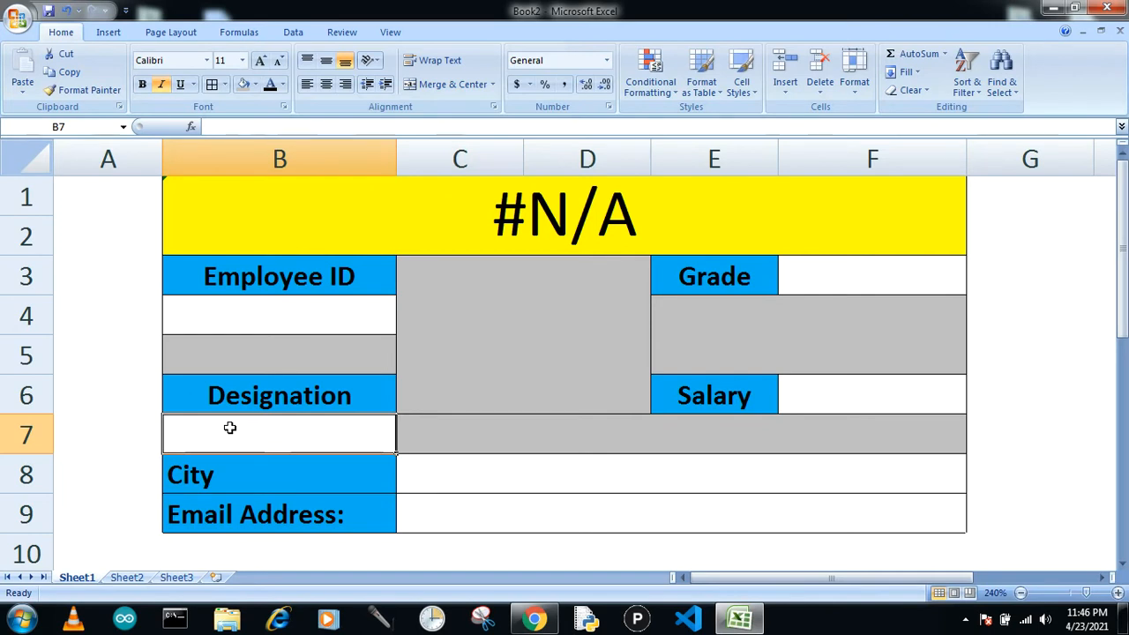
{"action": "type", "text": "=v"}
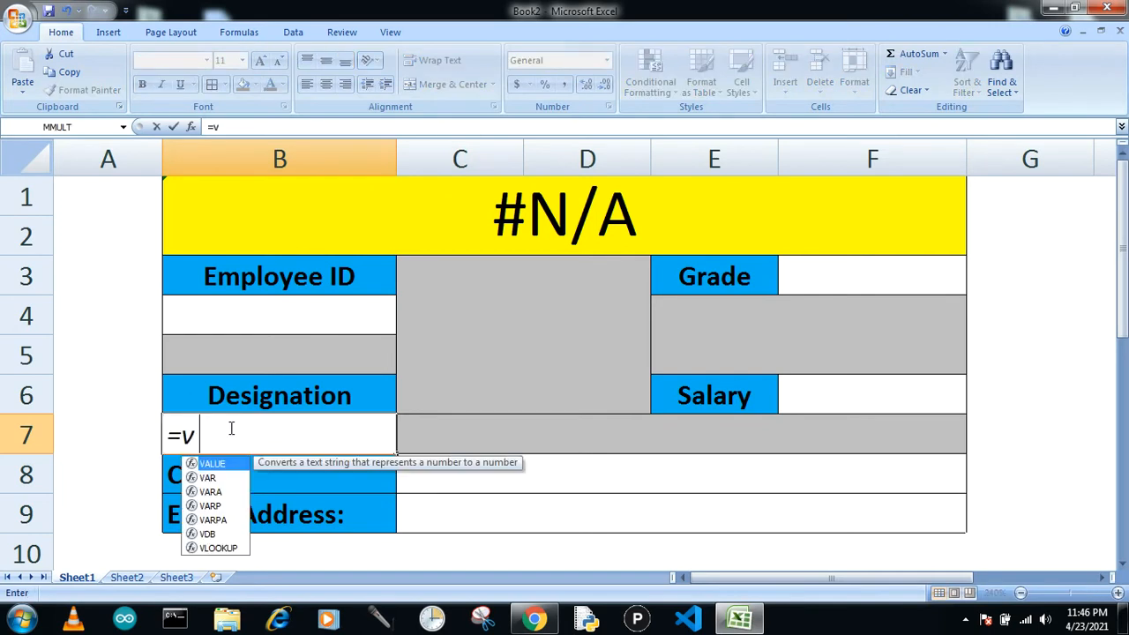
{"action": "type", "text": "looku"}
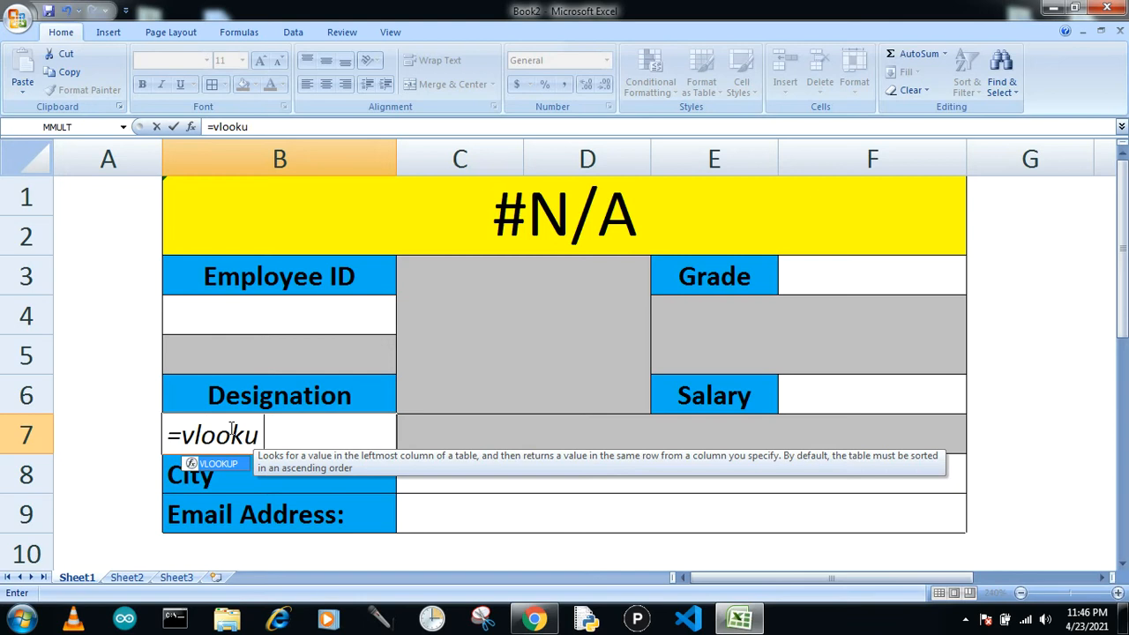
{"action": "type", "text": "p("}
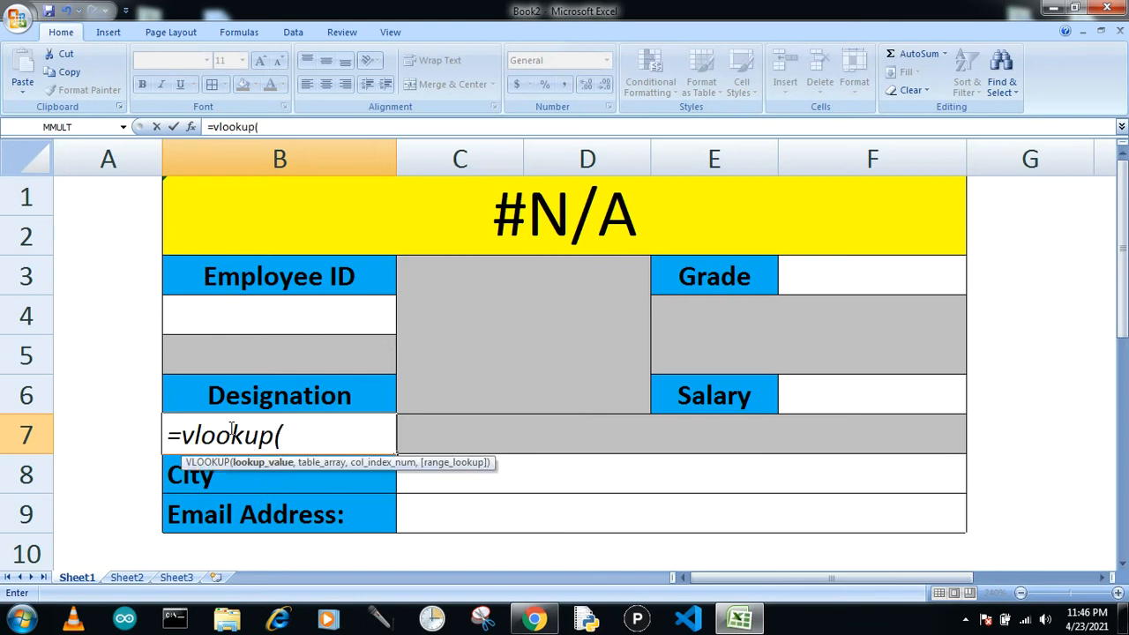
{"action": "left_click", "coordinate": [242, 308]}
{"action": "type", "text": ","}
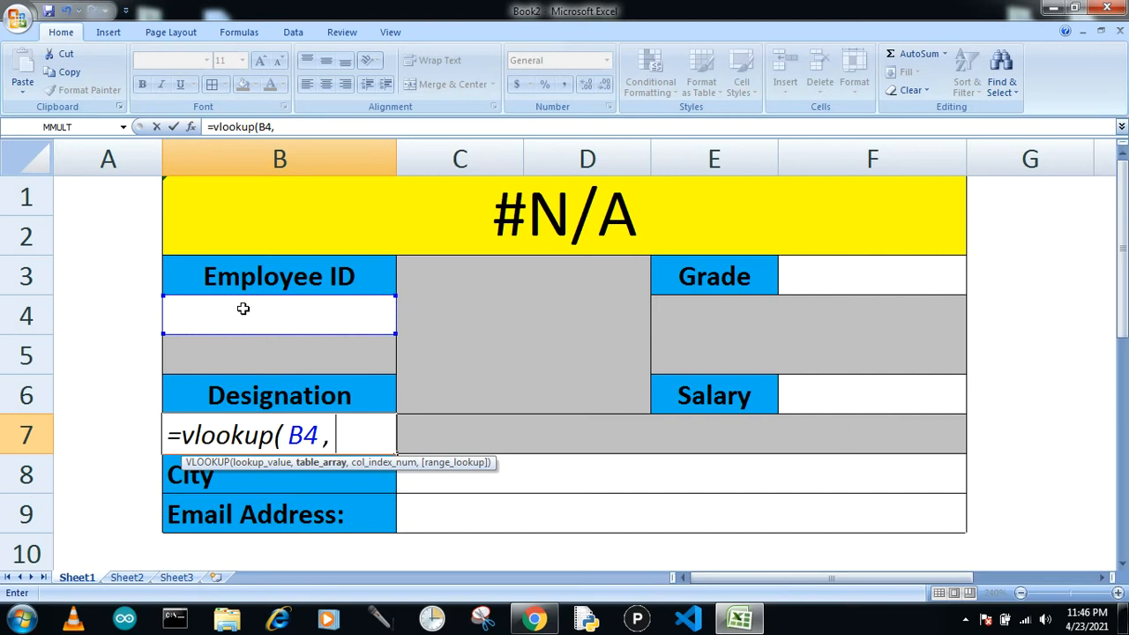
{"action": "left_click", "coordinate": [130, 580]}
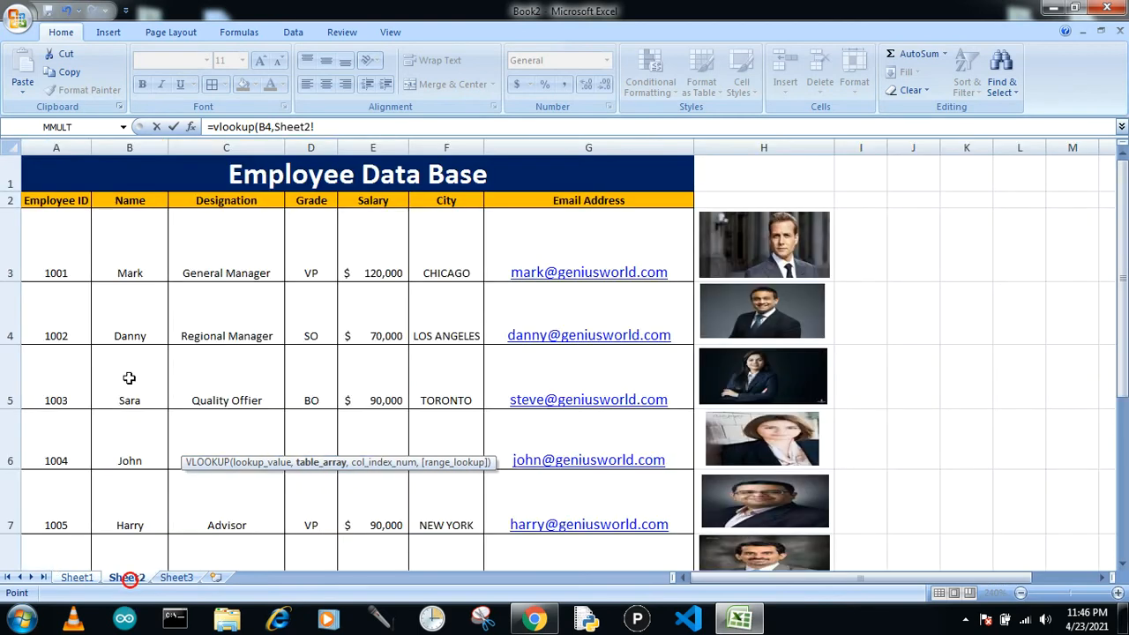
{"action": "left_click_drag", "start_coordinate": [38, 253], "coordinate": [503, 595]}
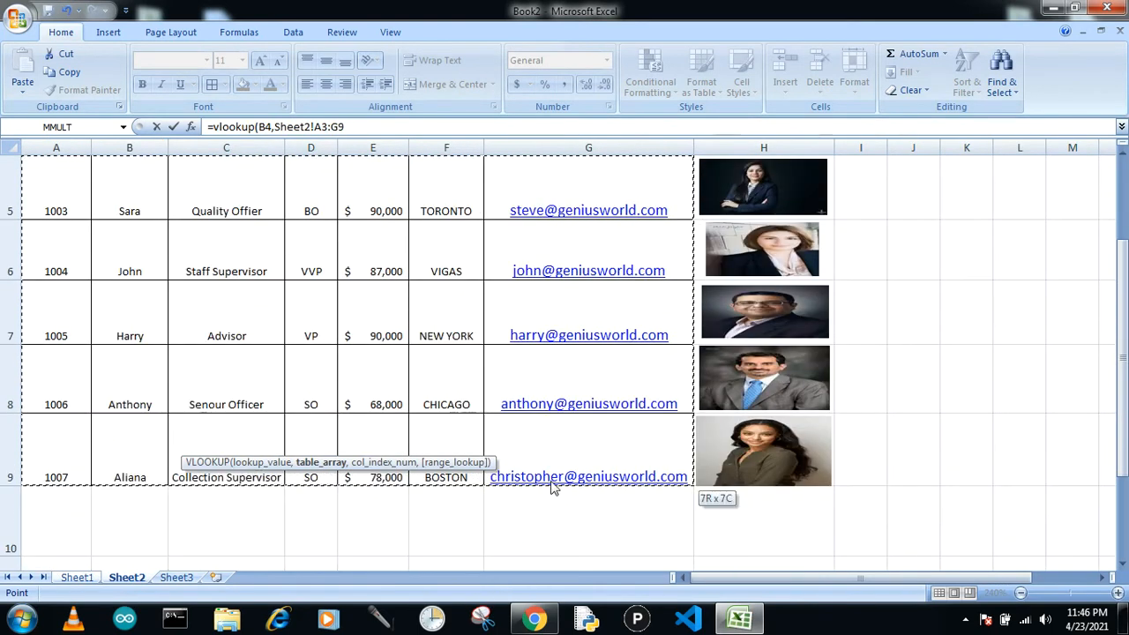
{"action": "type", "text": ","}
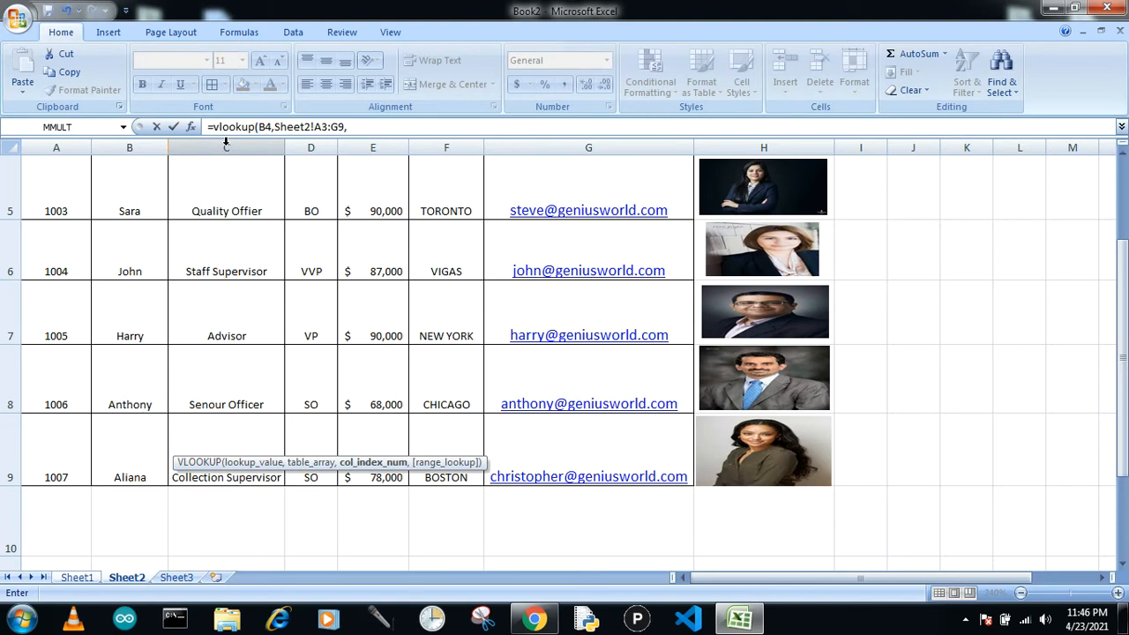
{"action": "type", "text": ",0"}
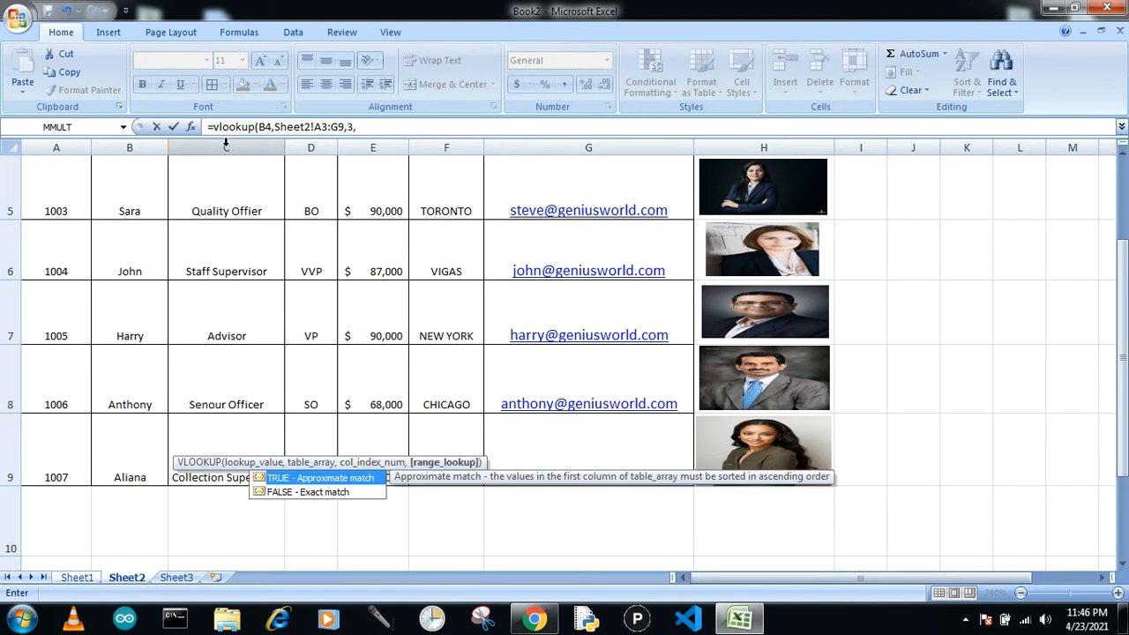
{"action": "type", "text": ")"}
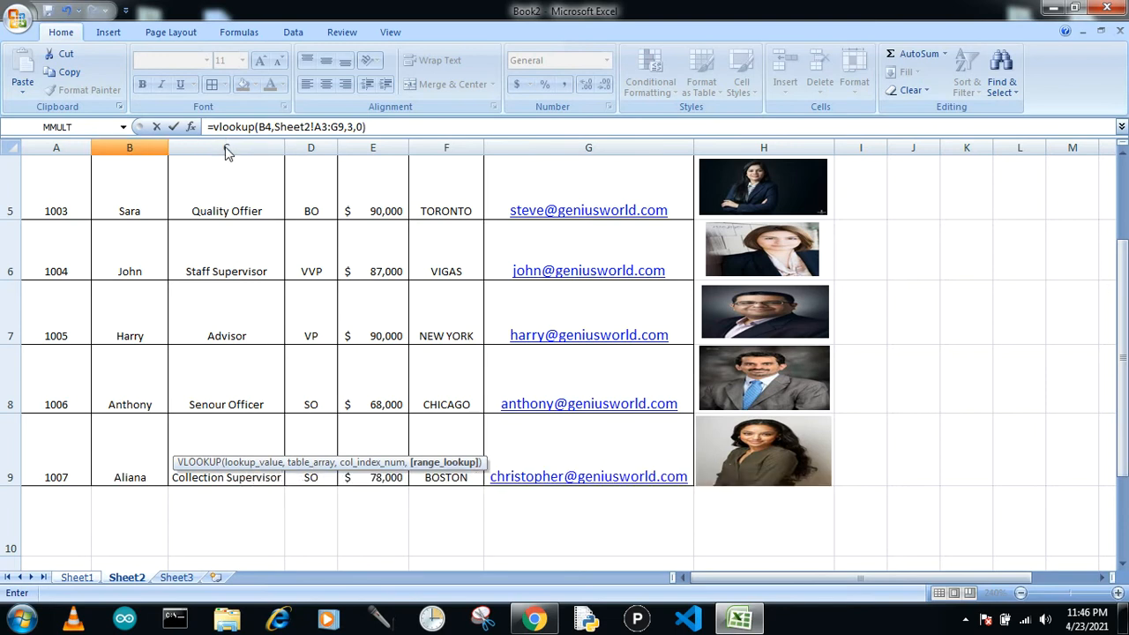
{"action": "key", "text": "Return"}
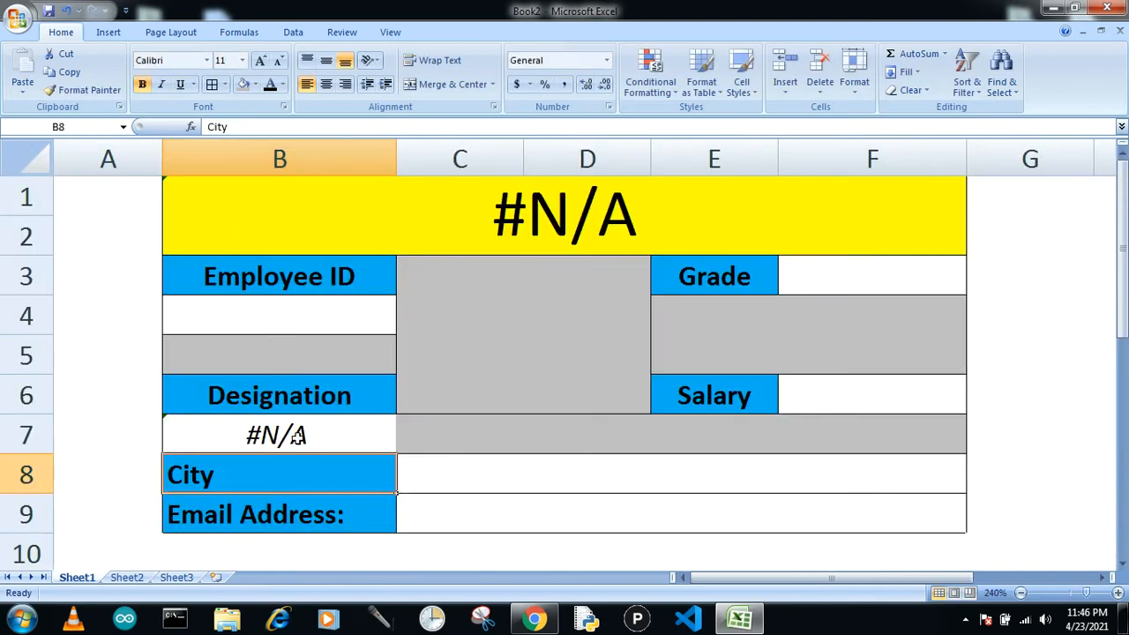
Start a VLOOKUP formula in the merged cell beside City, using B4 as the lookup value.
{"action": "left_click", "coordinate": [439, 480]}
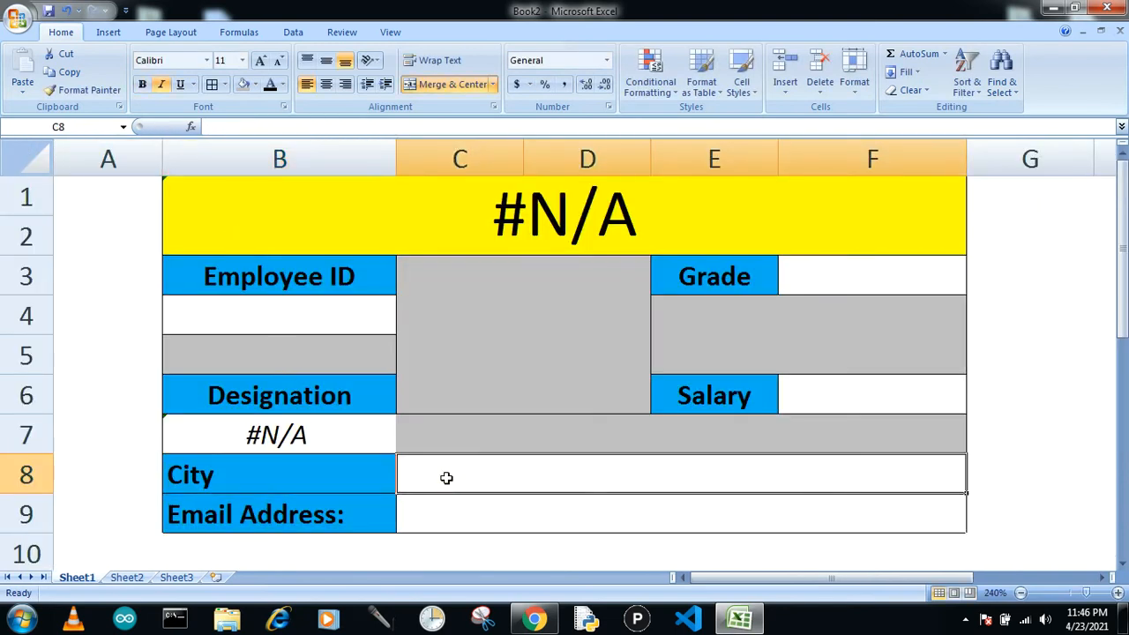
{"action": "type", "text": "=vll"}
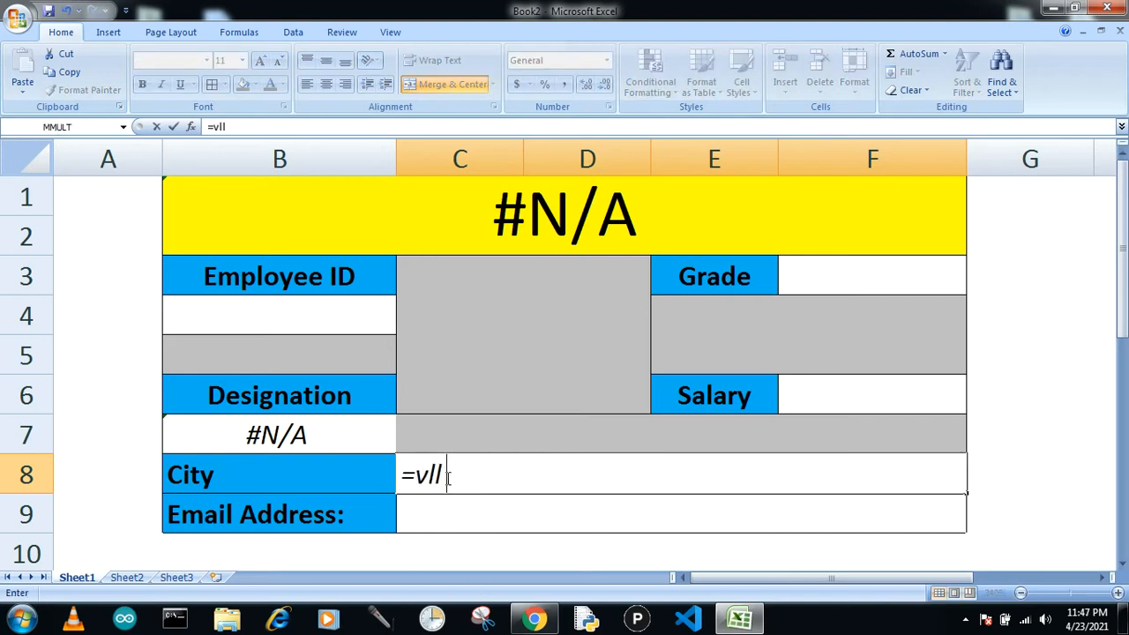
{"action": "key", "text": "BackSpace"}
{"action": "type", "text": "ookup"}
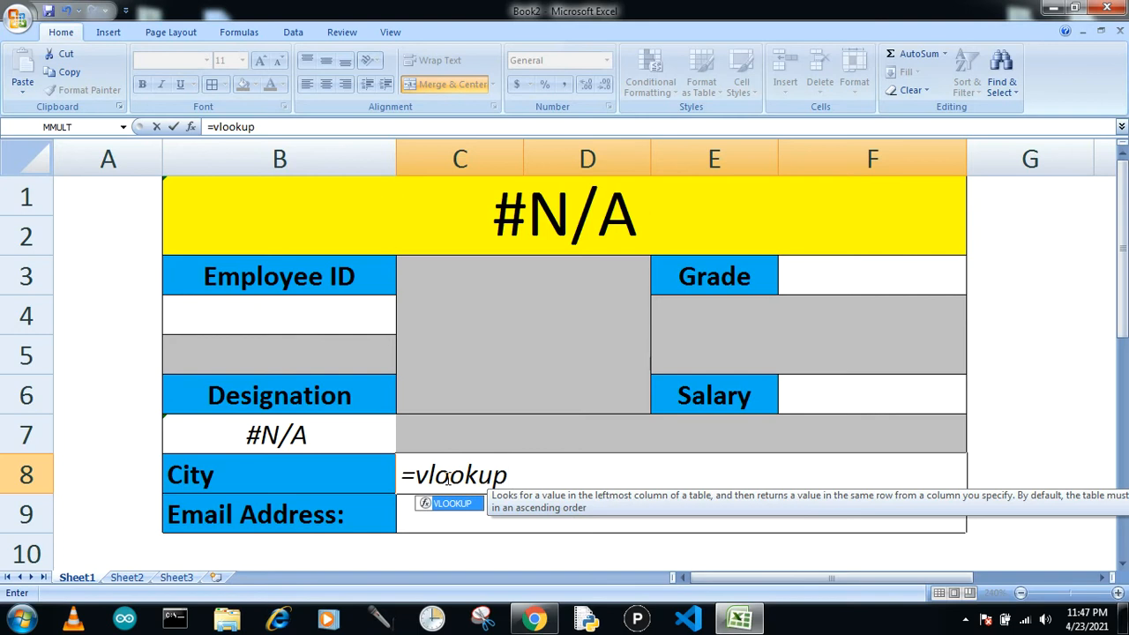
{"action": "type", "text": "("}
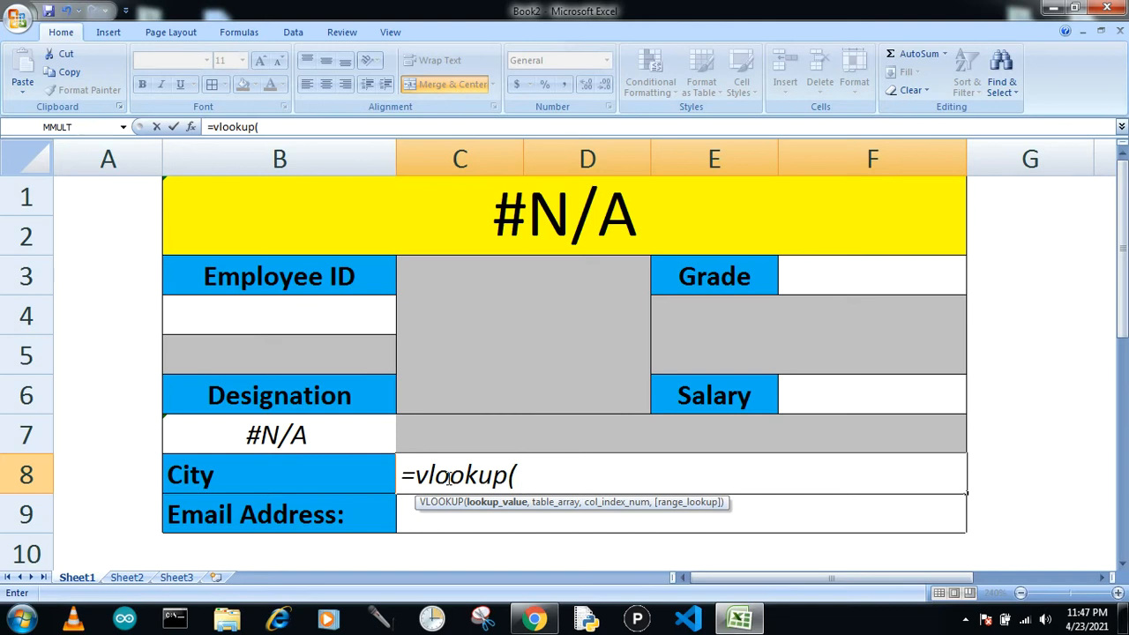
{"action": "left_click", "coordinate": [274, 319]}
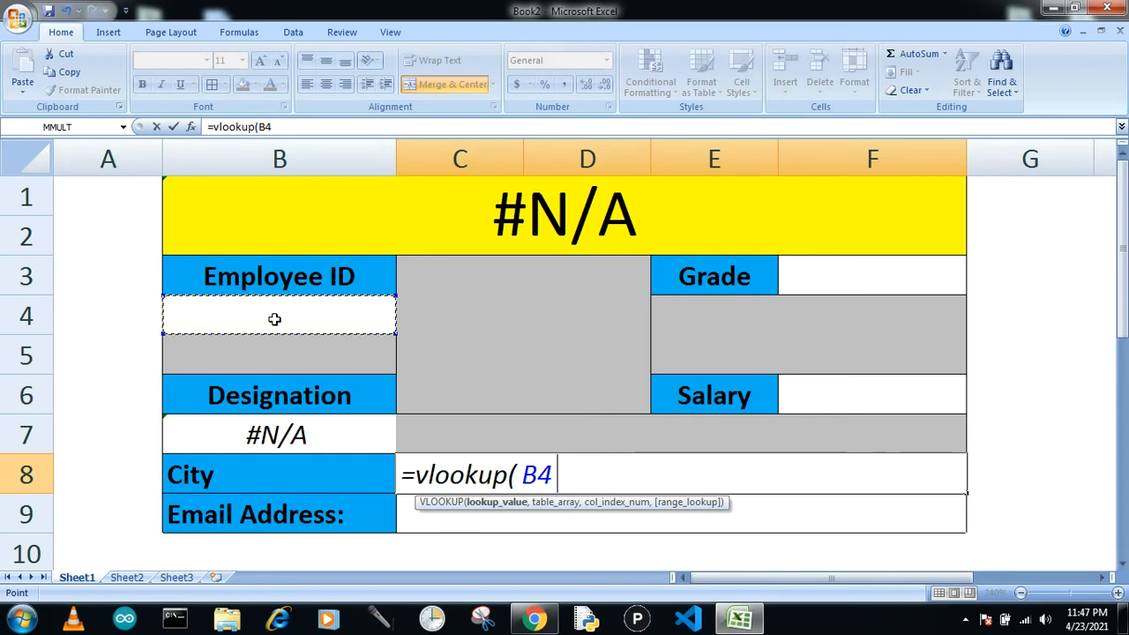
{"action": "type", "text": ","}
Complete the City formula with table array Sheet2!A3:G9, column 6 and exact match 0, and enter it.
{"action": "left_click", "coordinate": [126, 577]}
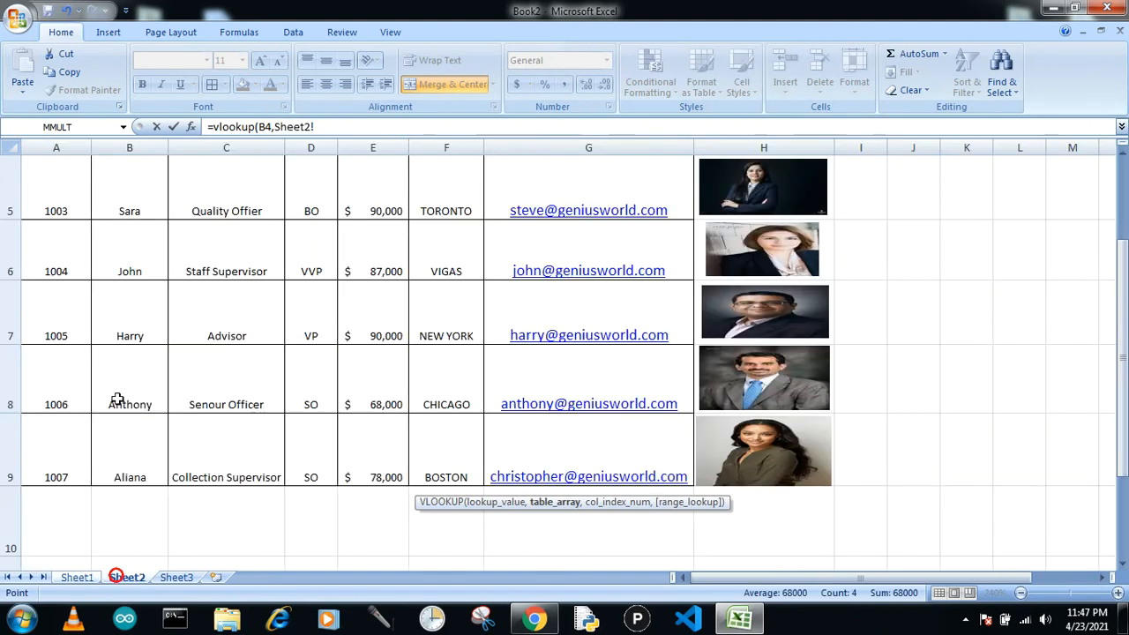
{"action": "left_click_drag", "start_coordinate": [50, 454], "coordinate": [612, 265]}
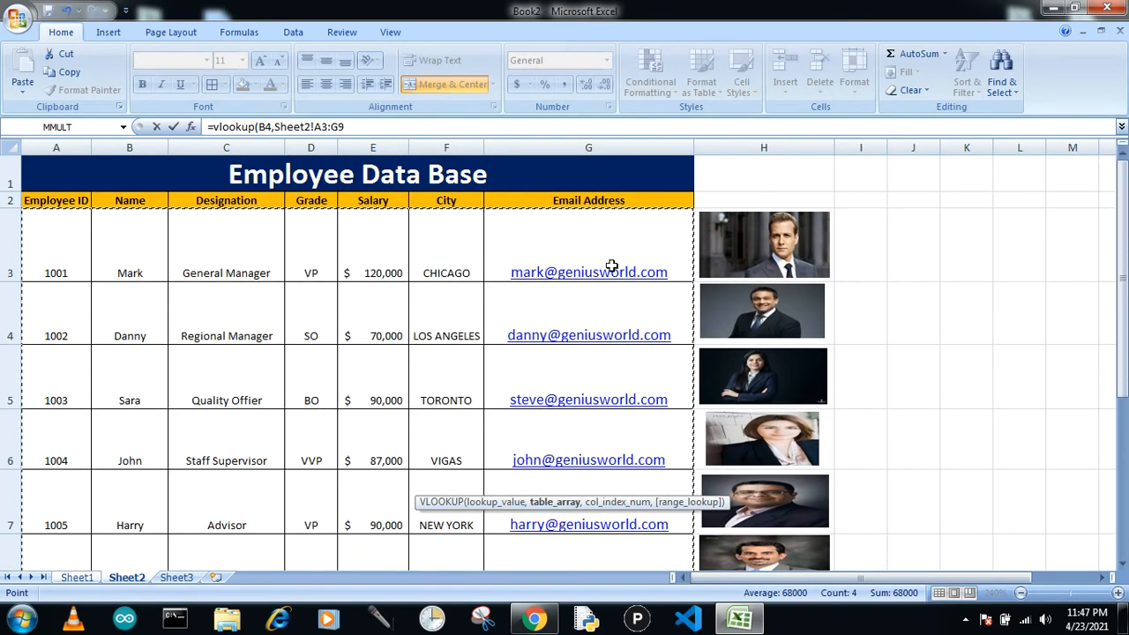
{"action": "type", "text": ",6"}
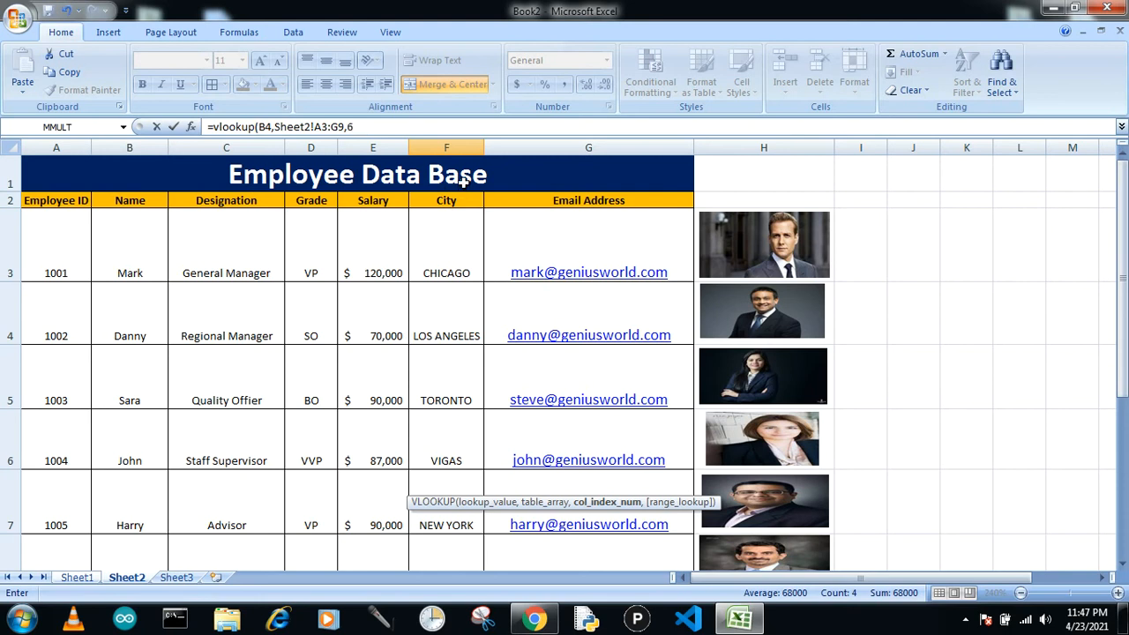
{"action": "type", "text": ",0"}
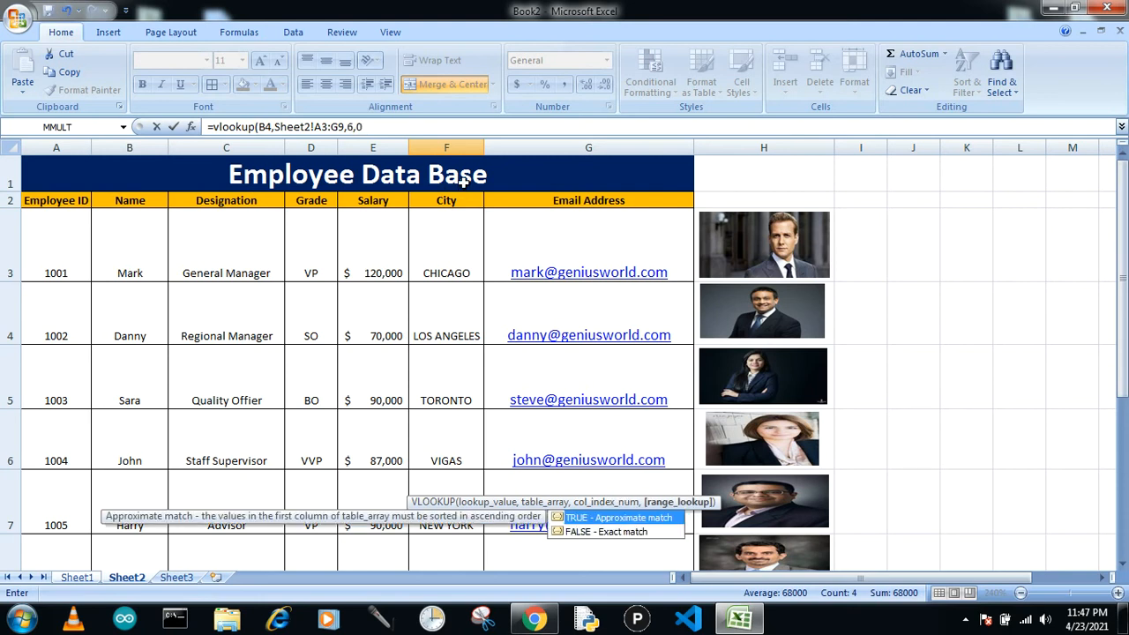
{"action": "type", "text": ")"}
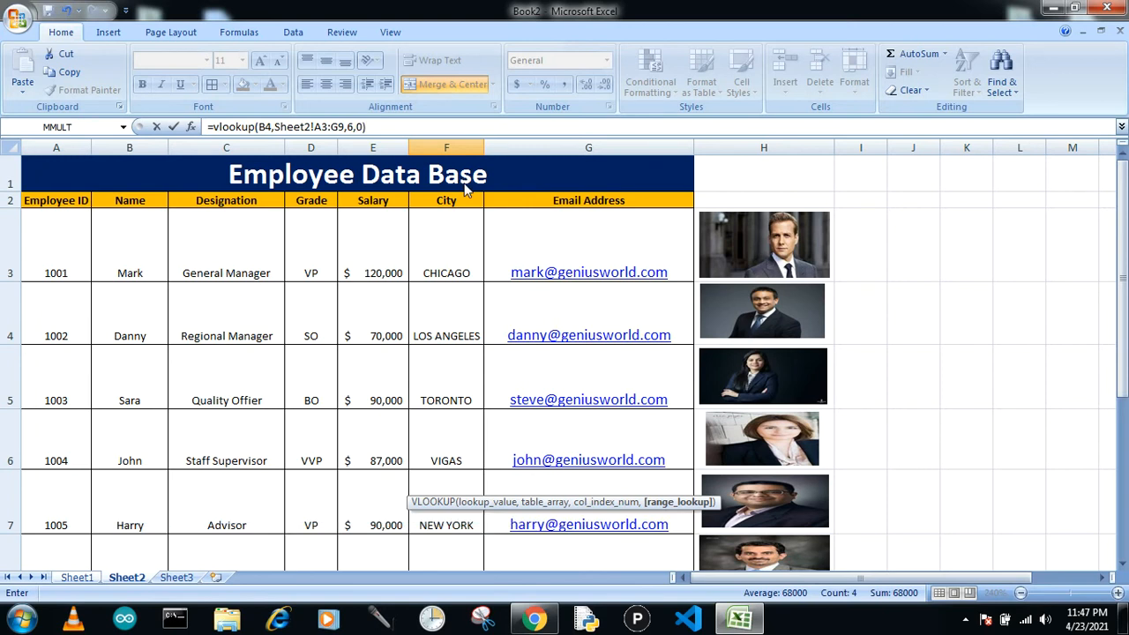
{"action": "key", "text": "Return"}
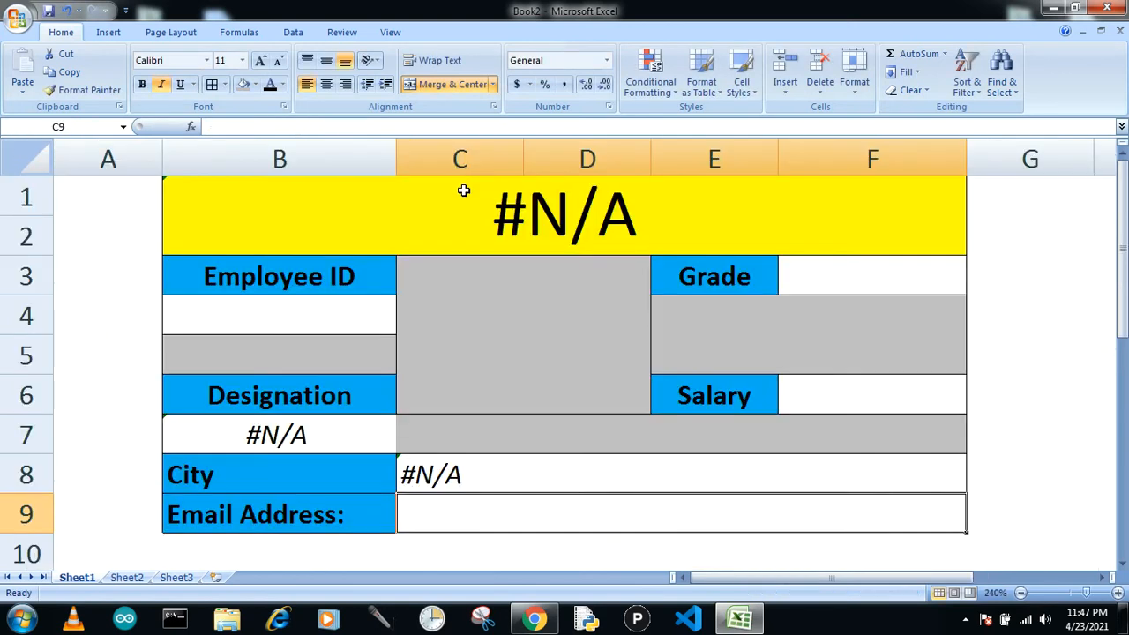
Enter =vlookup(B4,Sheet2!A3:G9,7,0) in the cell beside Email Address to return the email.
{"action": "type", "text": "="}
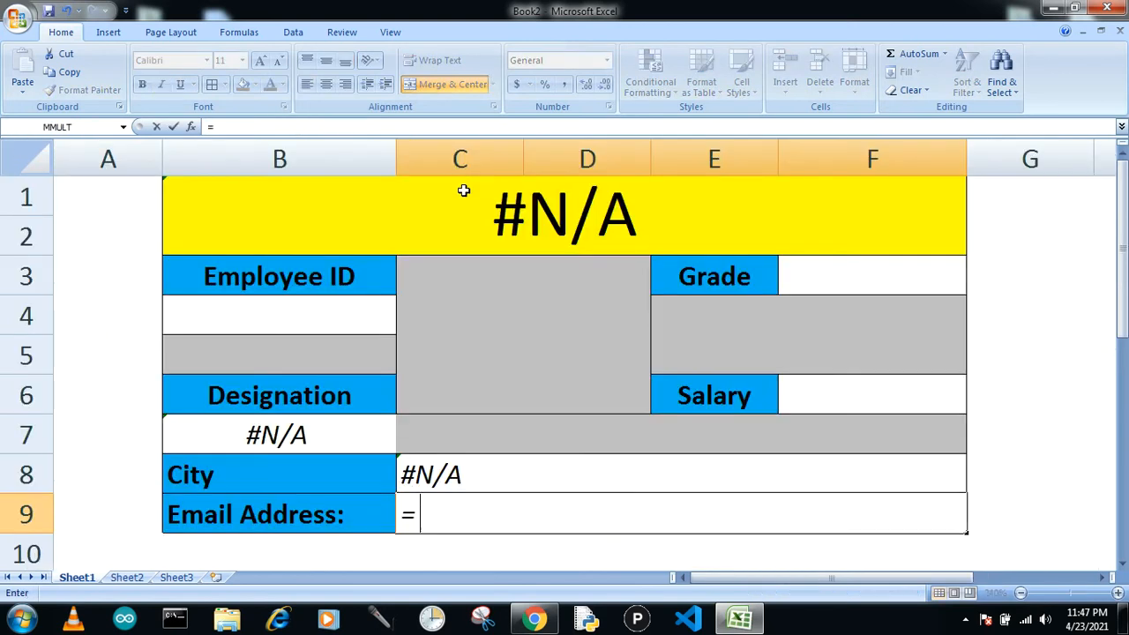
{"action": "type", "text": "vlookup"}
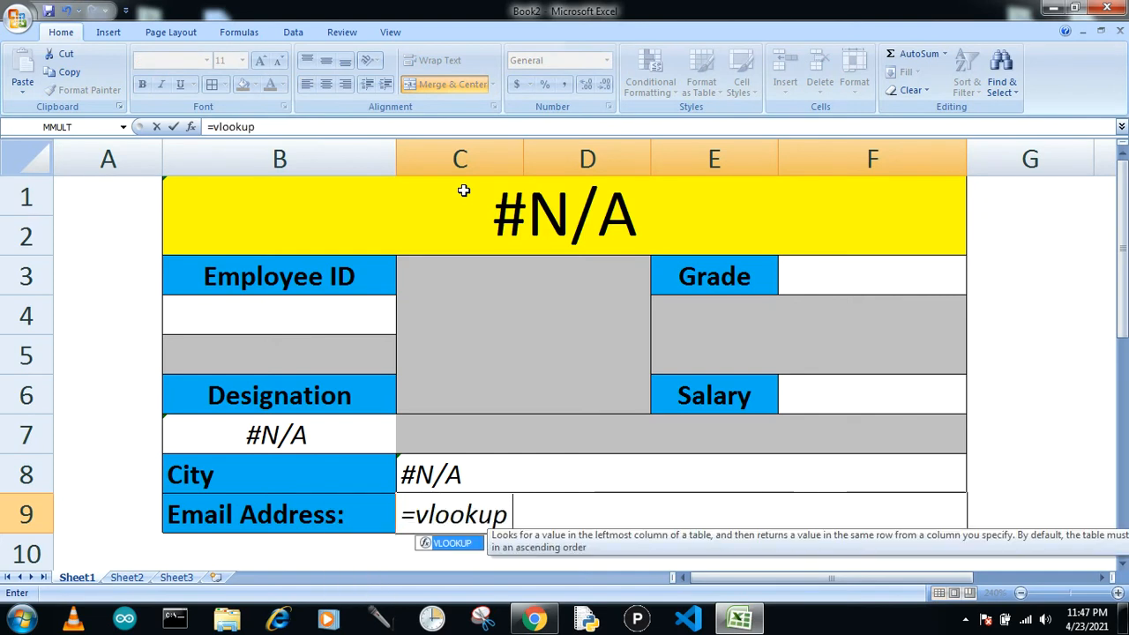
{"action": "type", "text": "("}
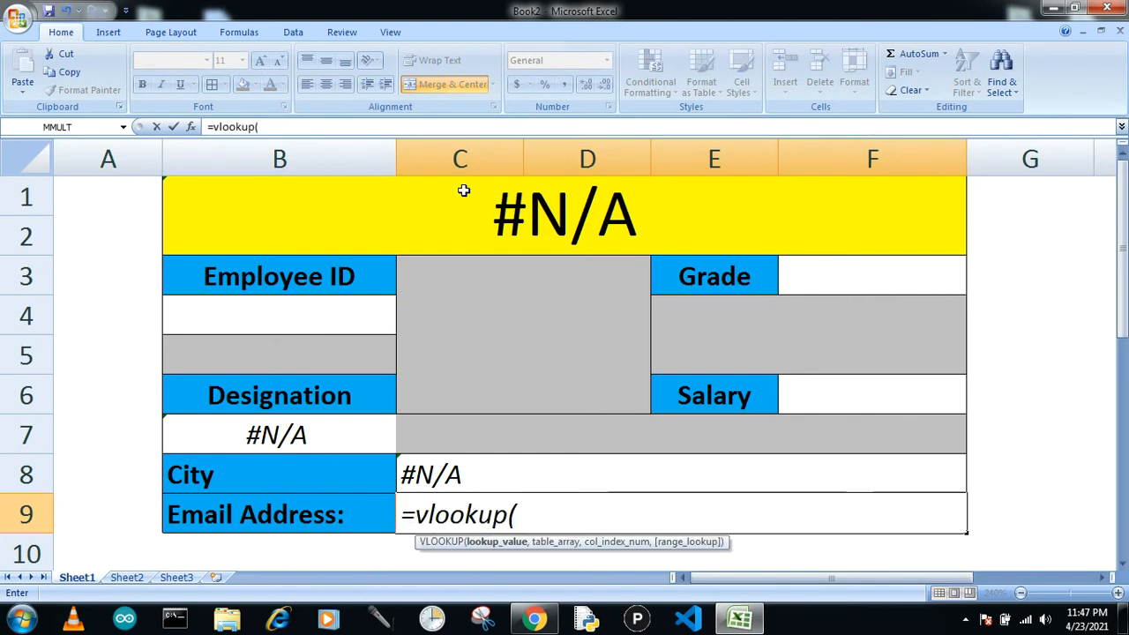
{"action": "left_click", "coordinate": [252, 318]}
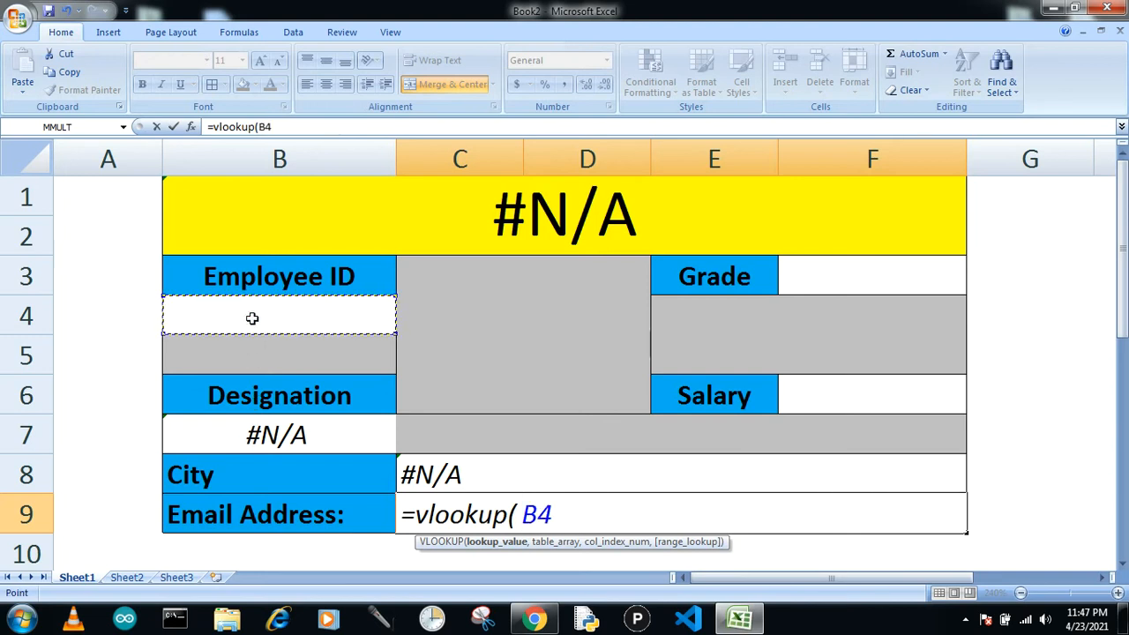
{"action": "type", "text": ","}
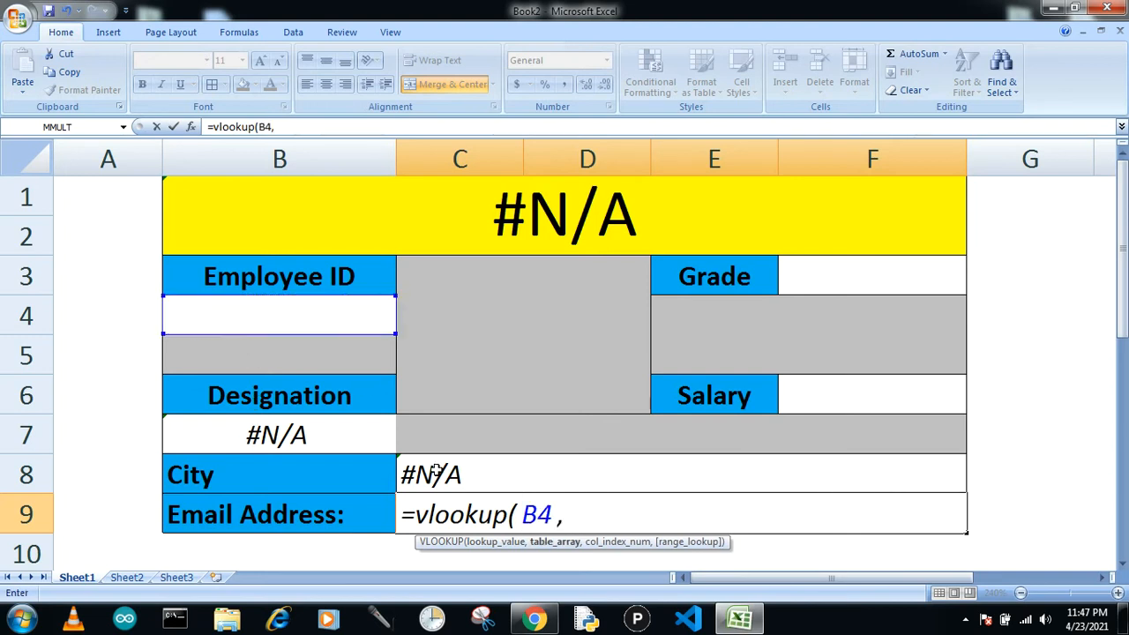
{"action": "left_click", "coordinate": [126, 578]}
{"action": "left_click_drag", "start_coordinate": [56, 255], "coordinate": [585, 477]}
{"action": "type", "text": ",7"}
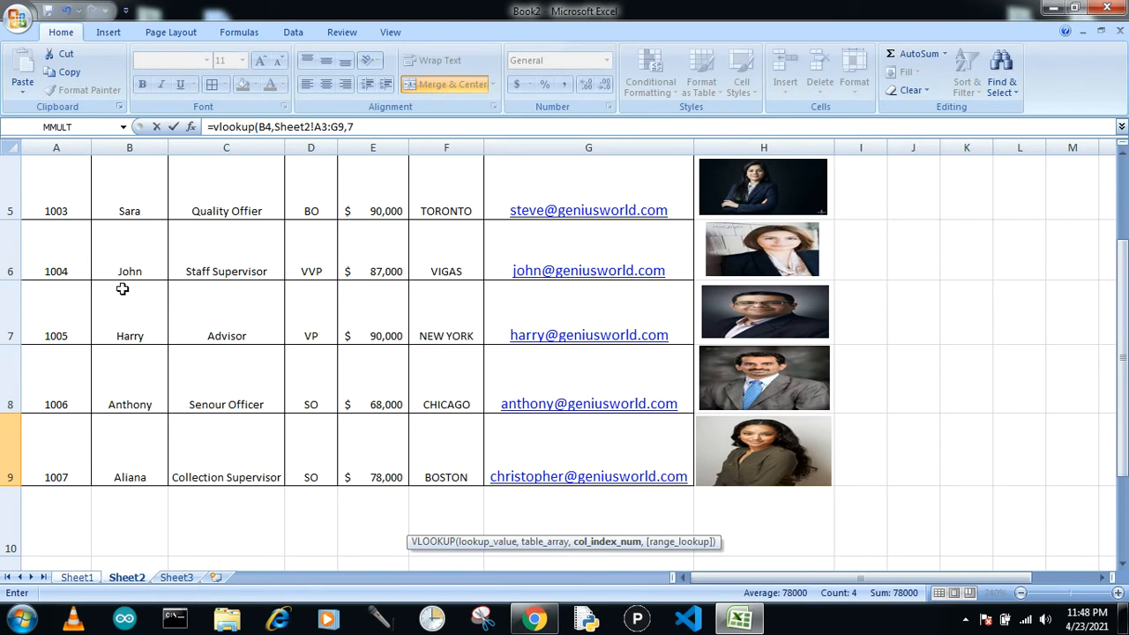
{"action": "type", "text": ",0)"}
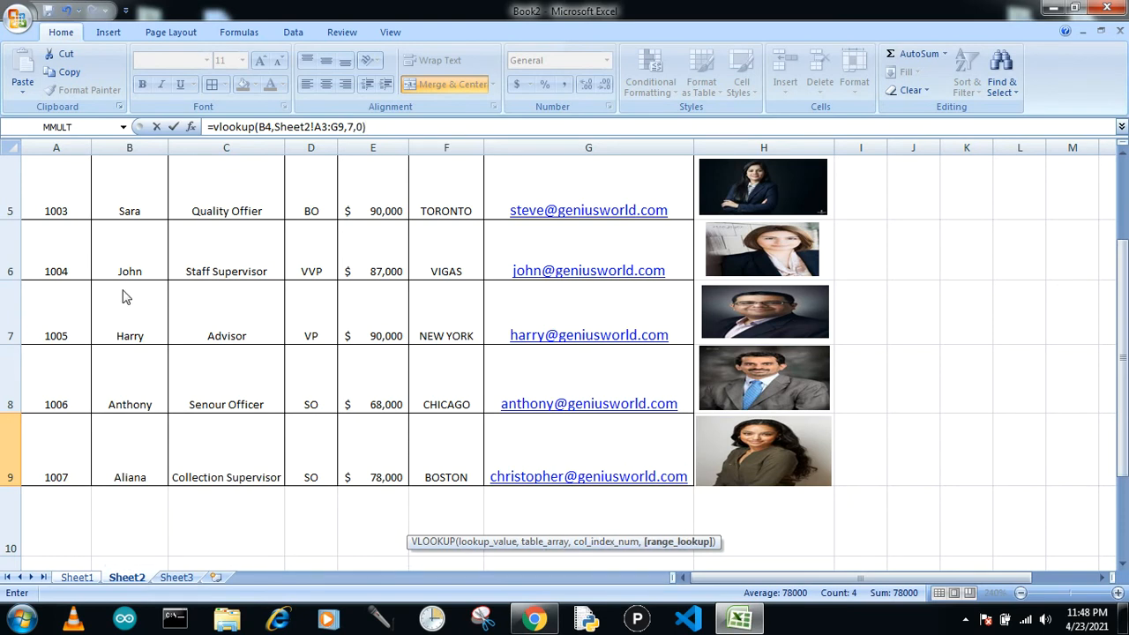
{"action": "key", "text": "Return"}
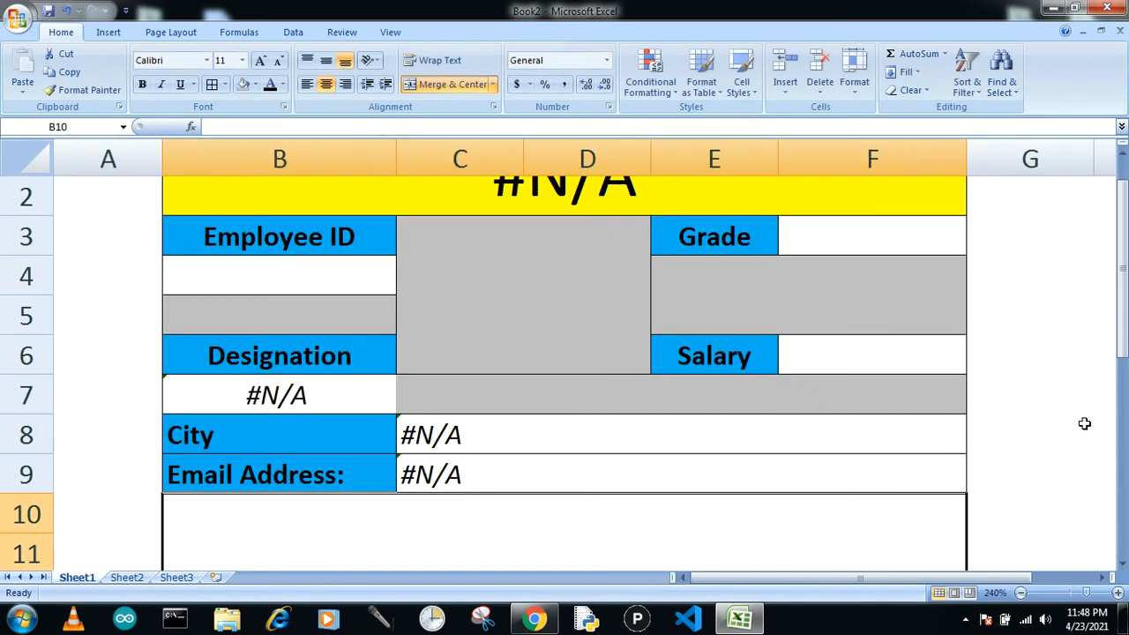
Enter =vlookup(B4,Sheet2!A3:G9,4,0) in the cell beside Grade to return the employee's grade.
{"action": "left_click_drag", "start_coordinate": [1122, 348], "coordinate": [1122, 328]}
{"action": "left_click", "coordinate": [897, 261]}
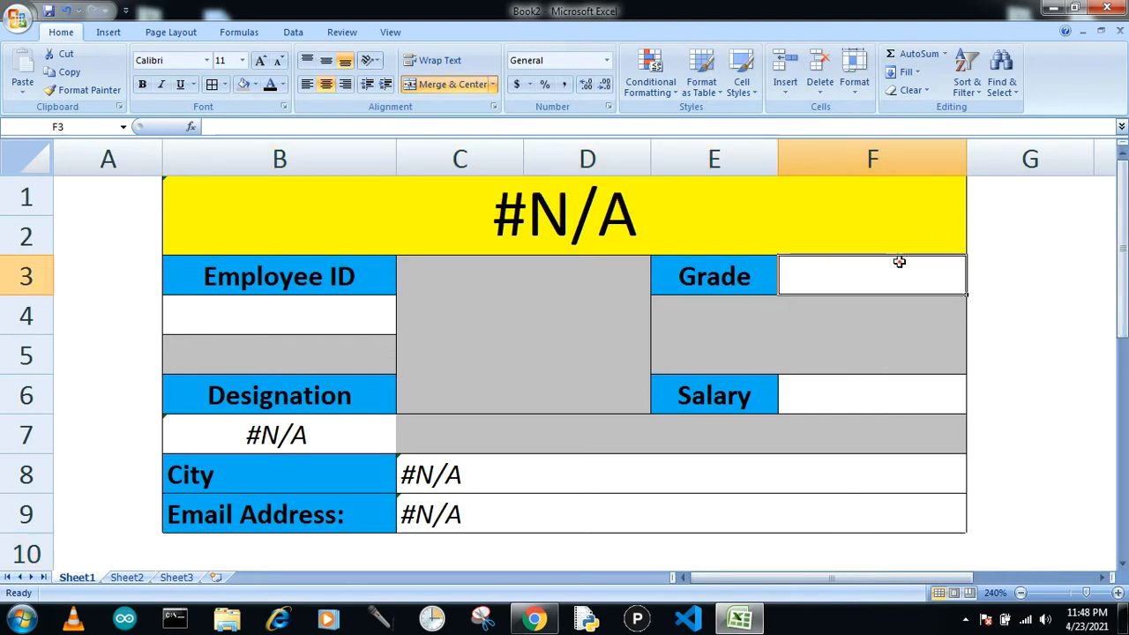
{"action": "type", "text": "=v"}
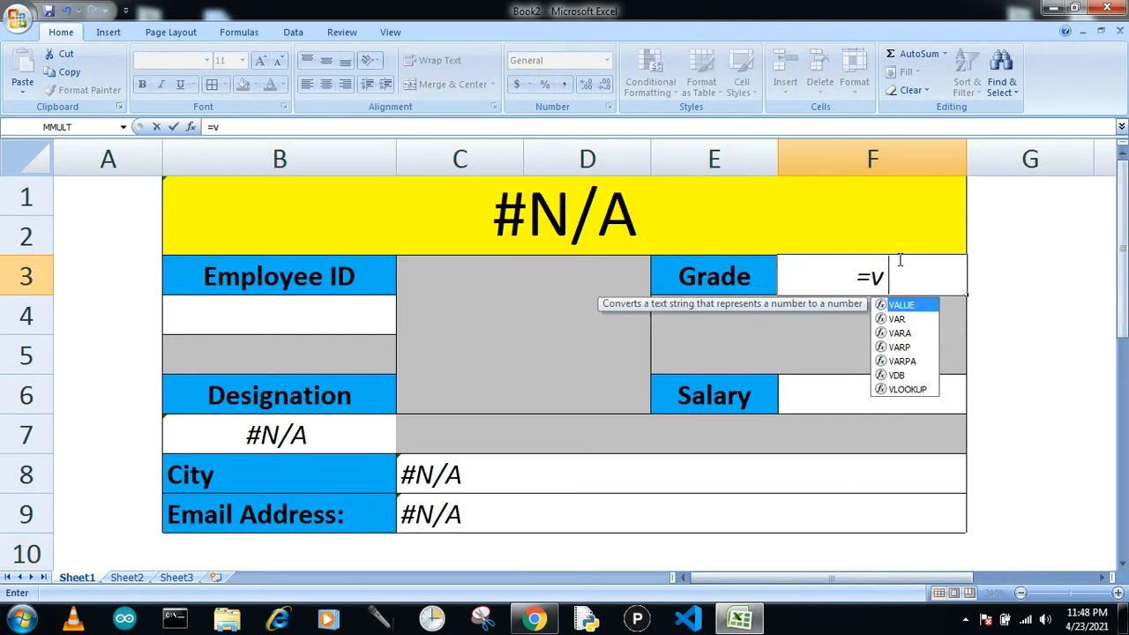
{"action": "type", "text": "lookup"}
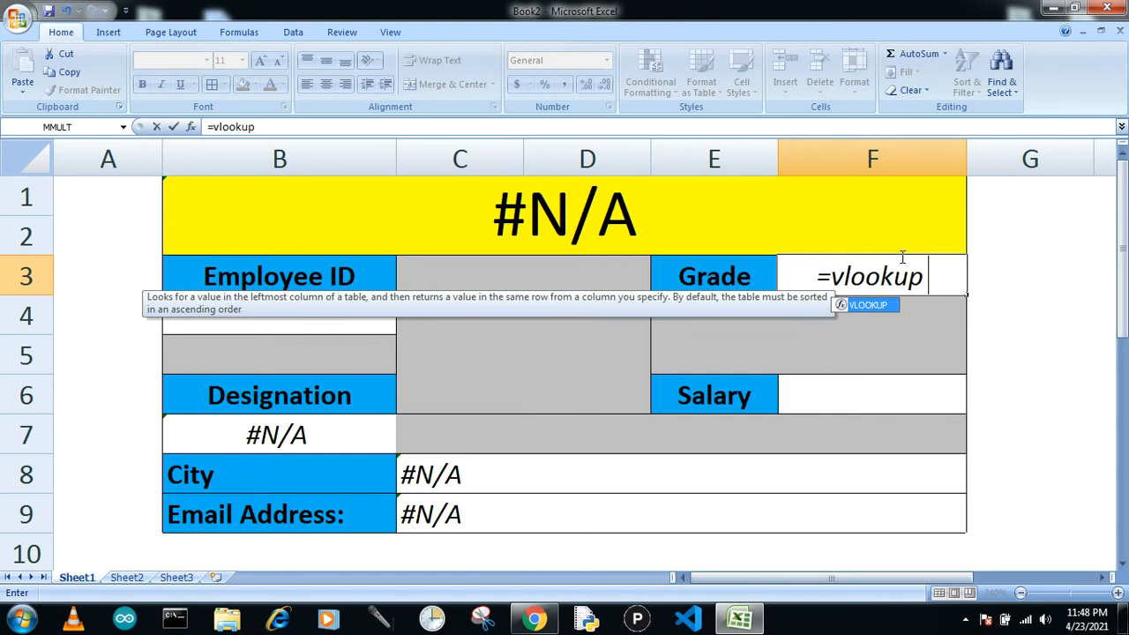
{"action": "type", "text": "("}
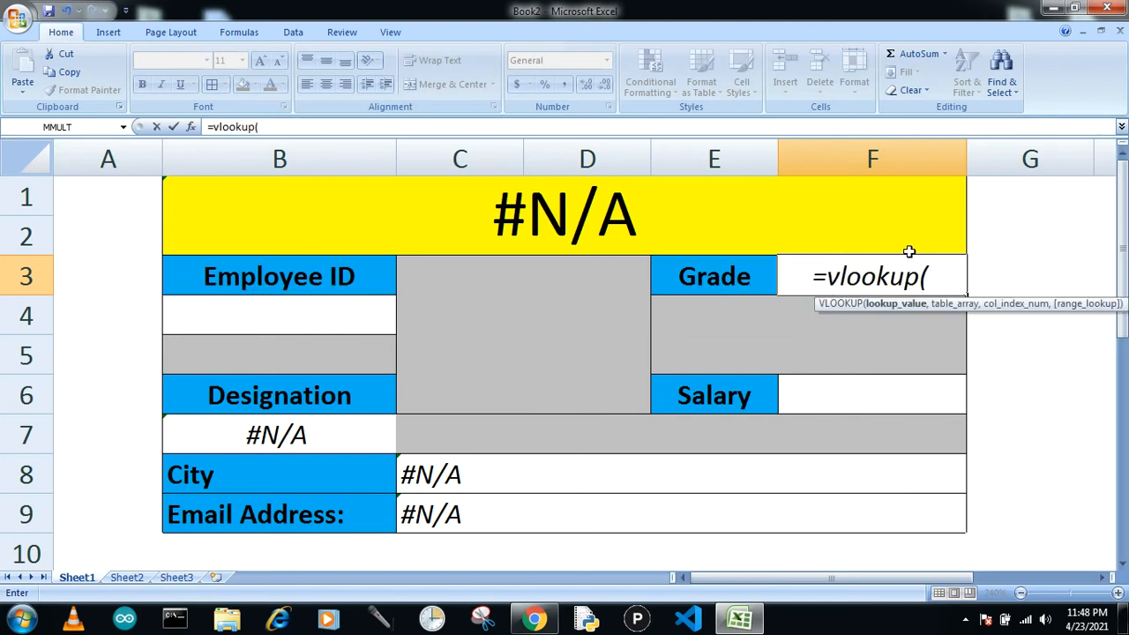
{"action": "left_click", "coordinate": [328, 314]}
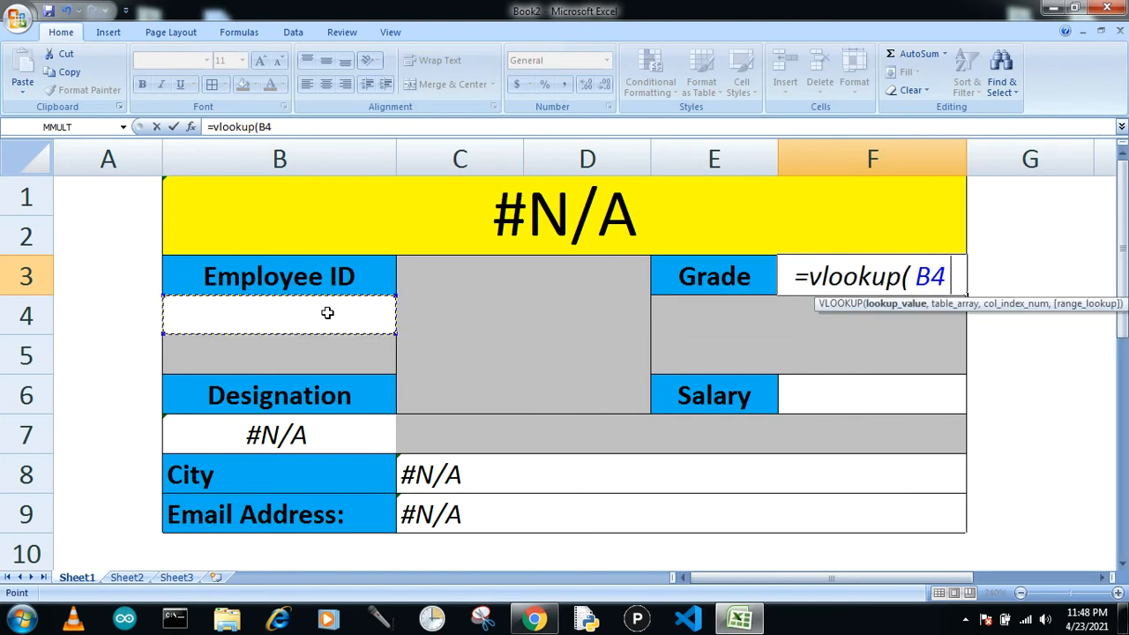
{"action": "type", "text": ","}
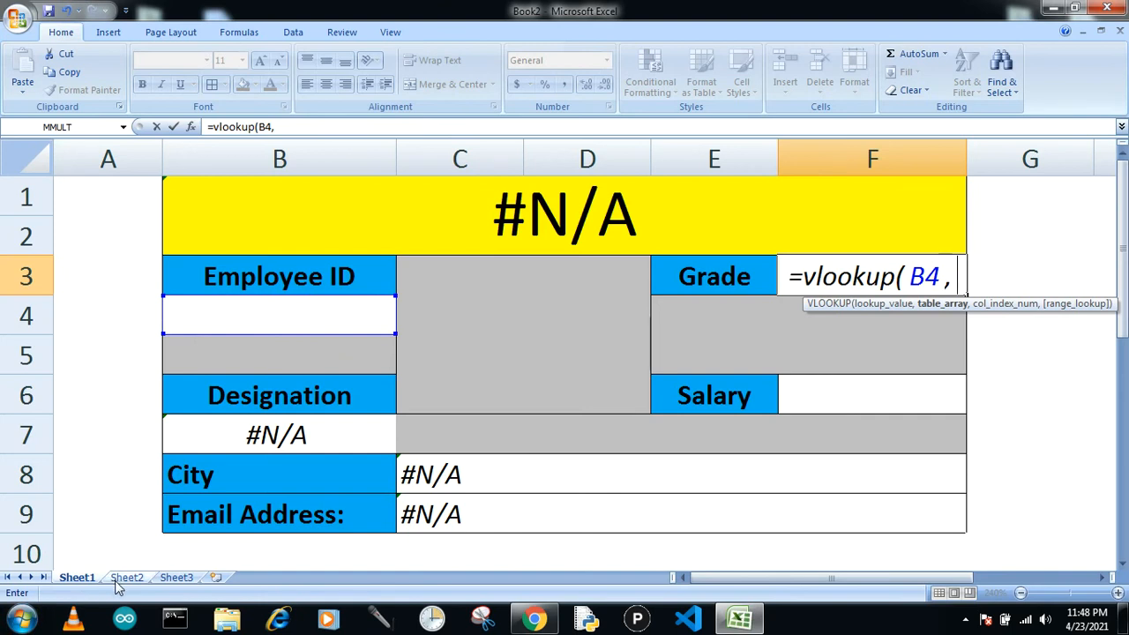
{"action": "left_click", "coordinate": [122, 580]}
{"action": "left_click_drag", "start_coordinate": [88, 441], "coordinate": [588, 241]}
{"action": "type", "text": ","}
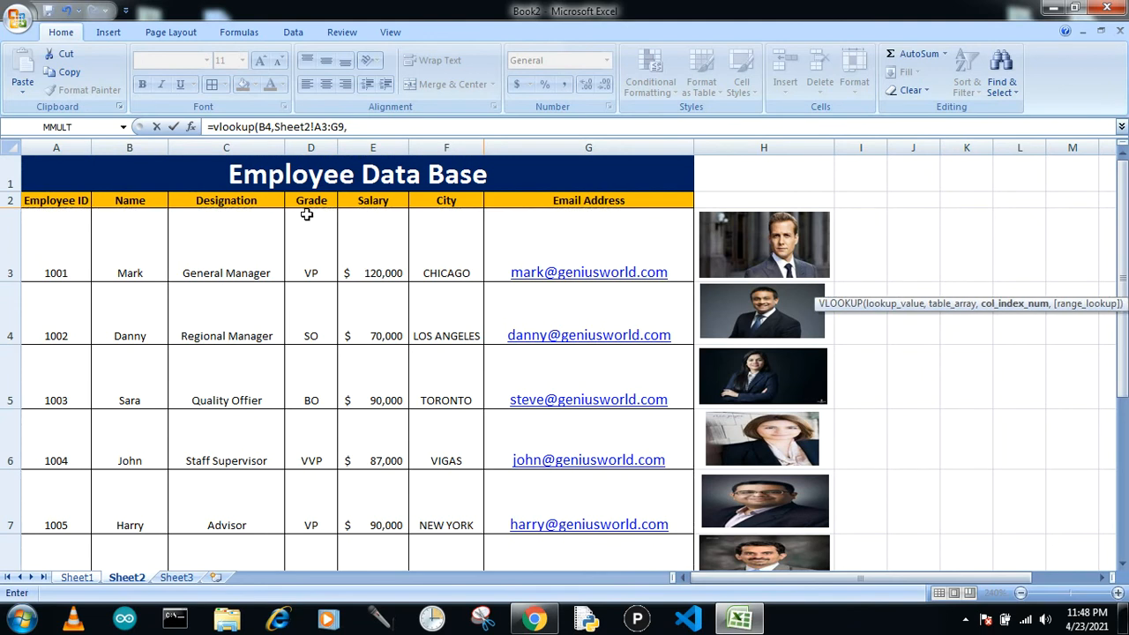
{"action": "type", "text": "4,0"}
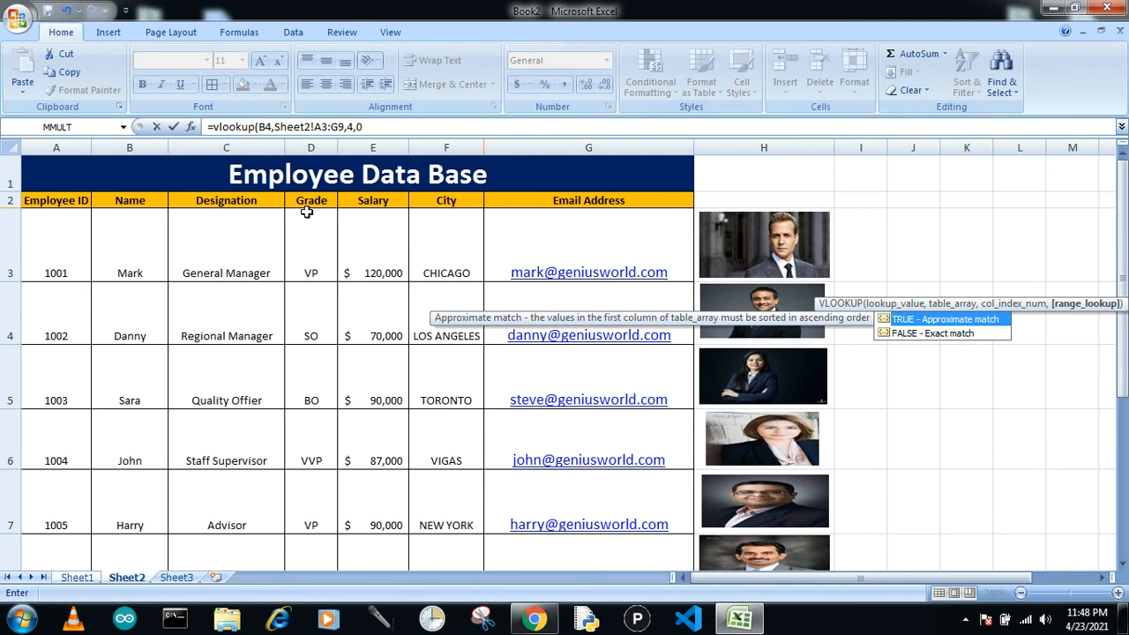
{"action": "key", "text": "Return"}
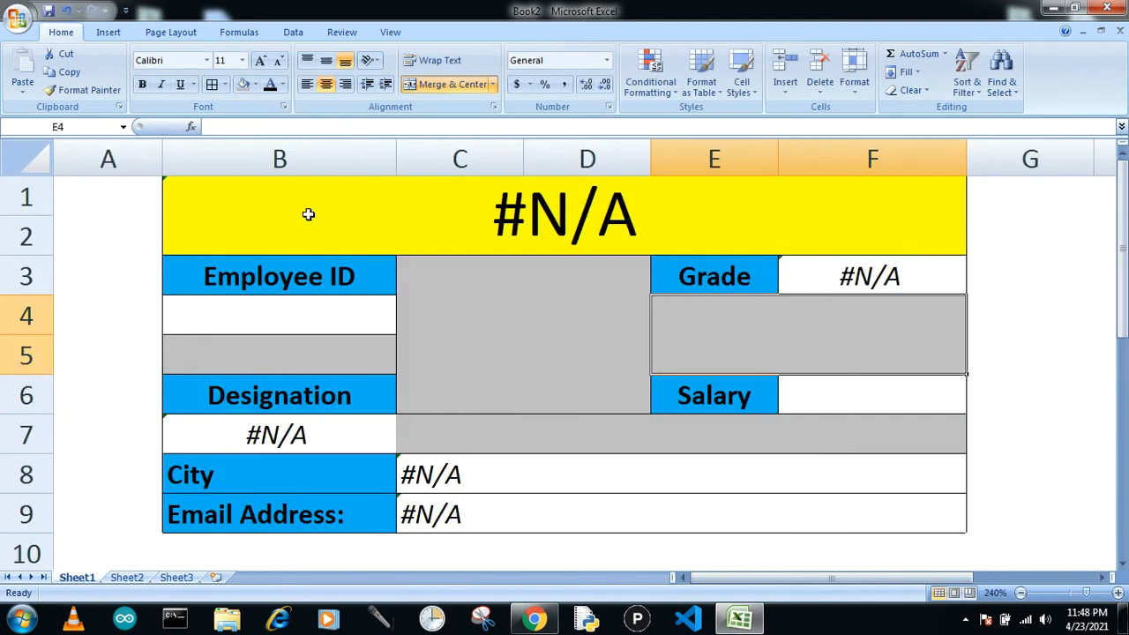
Enter =vlookup(B4,Sheet2!A3:G9,5,0) in the cell beside Salary to return the employee's salary.
{"action": "left_click", "coordinate": [872, 401]}
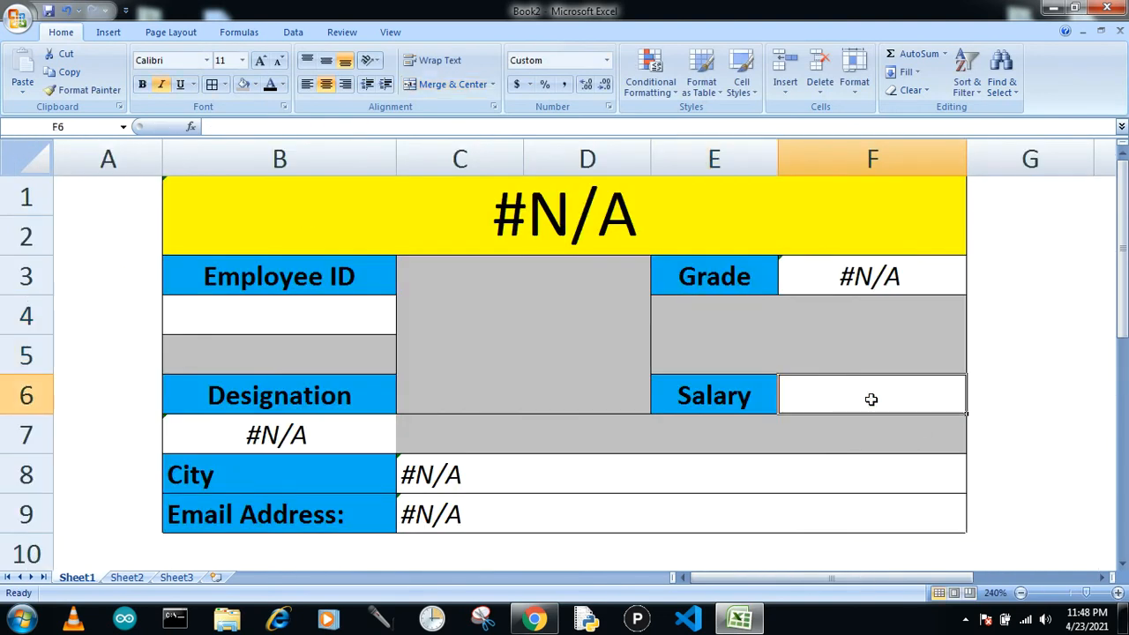
{"action": "type", "text": "=vl"}
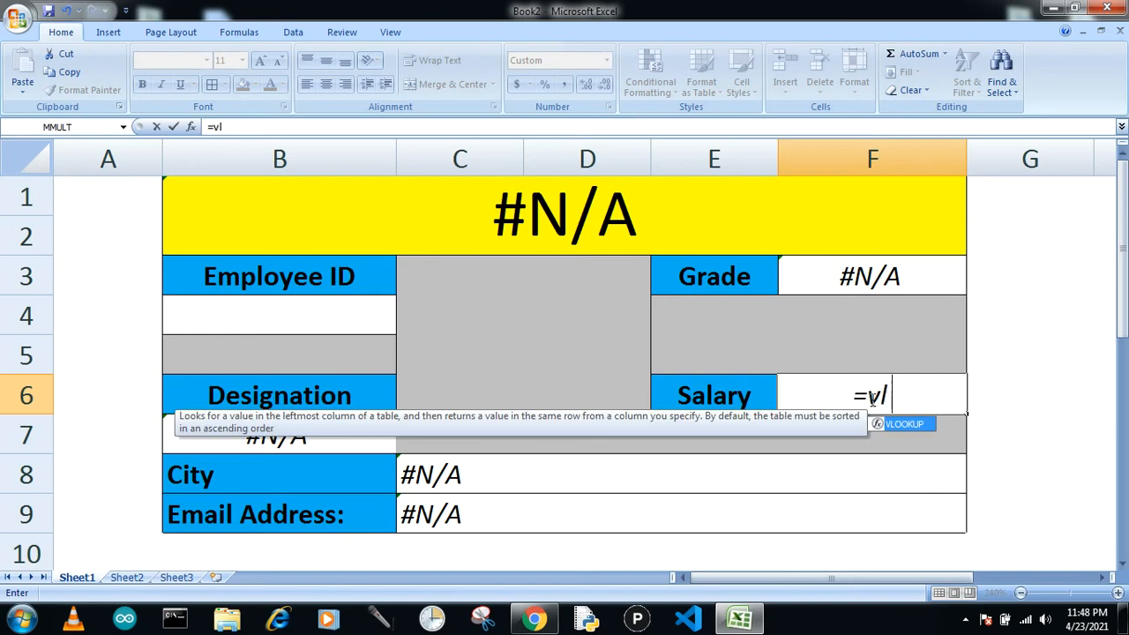
{"action": "type", "text": "ookup"}
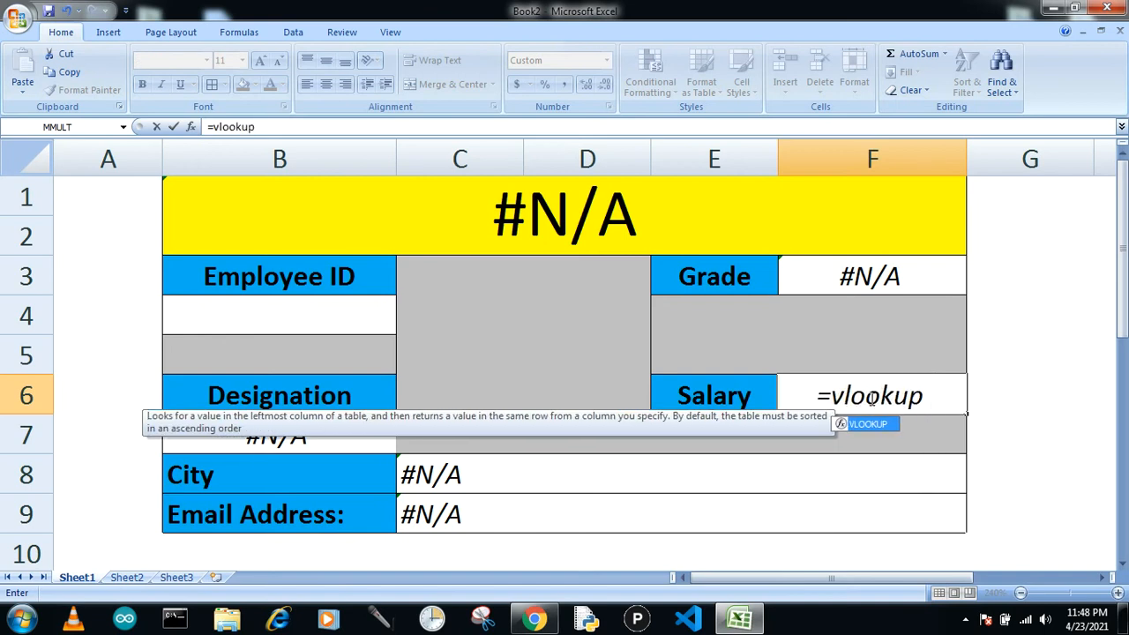
{"action": "type", "text": "("}
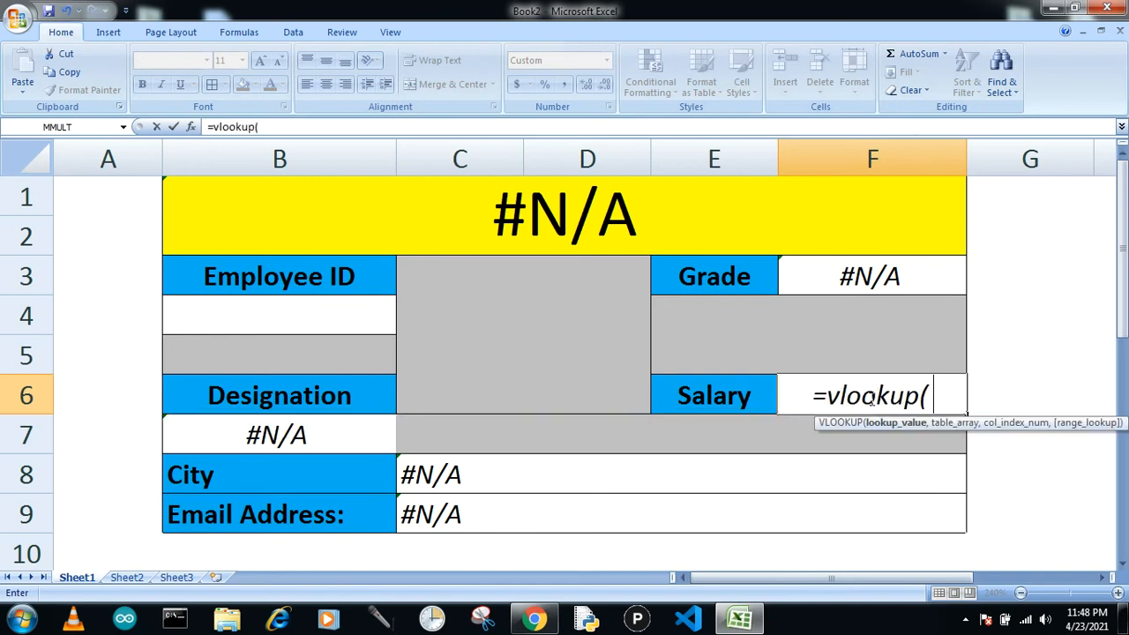
{"action": "left_click", "coordinate": [347, 332]}
{"action": "type", "text": ","}
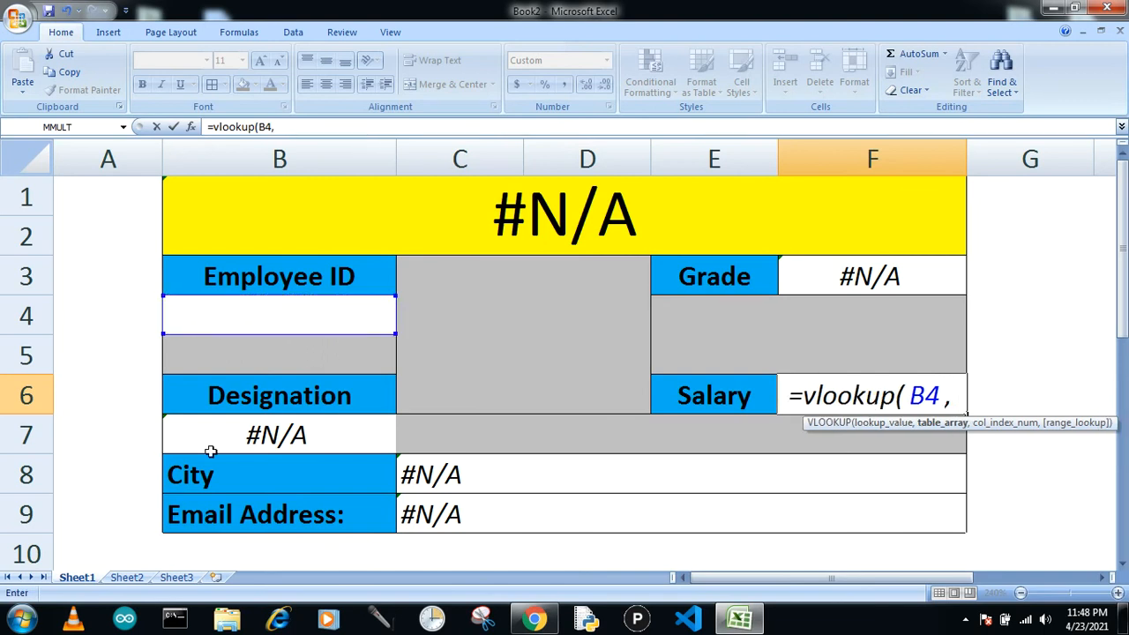
{"action": "left_click", "coordinate": [123, 578]}
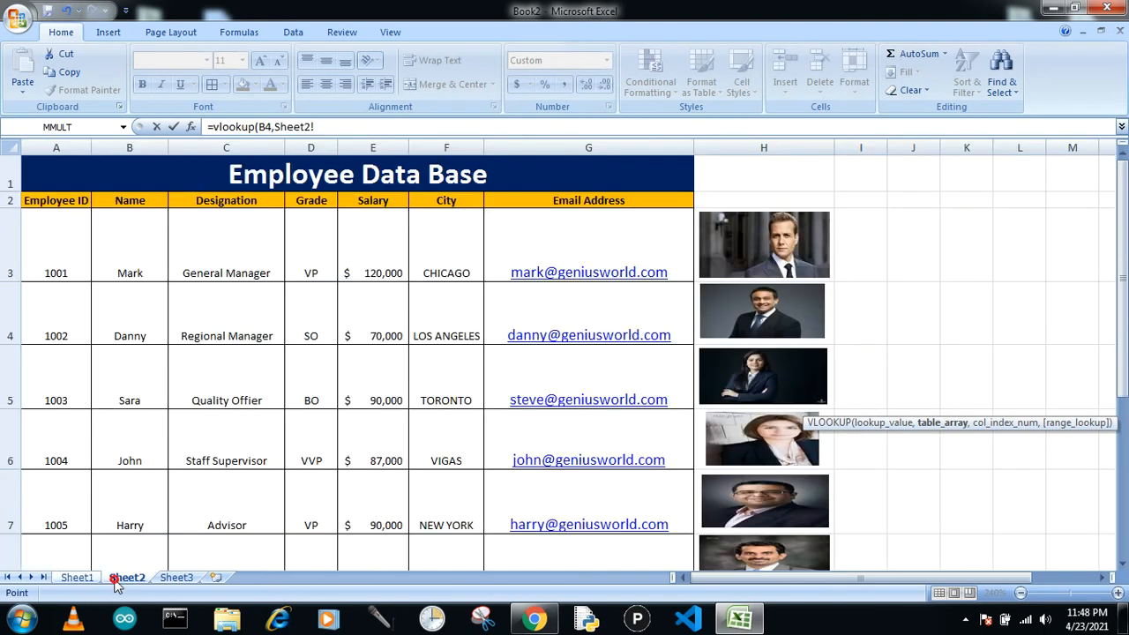
{"action": "left_click_drag", "start_coordinate": [53, 233], "coordinate": [569, 472]}
{"action": "type", "text": ","}
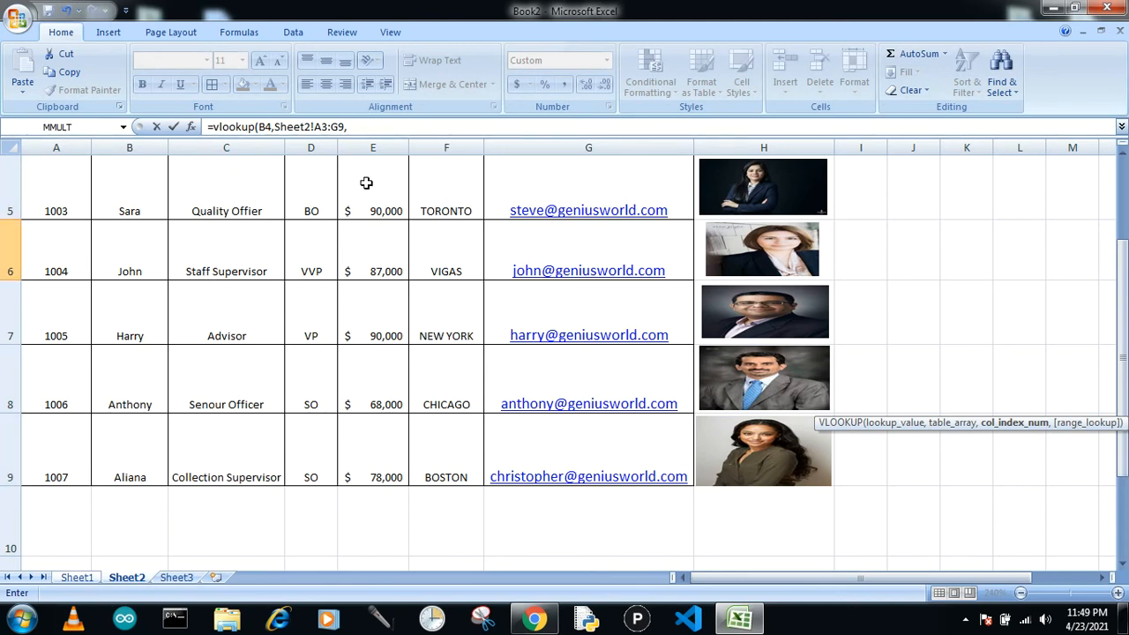
{"action": "type", "text": ",0"}
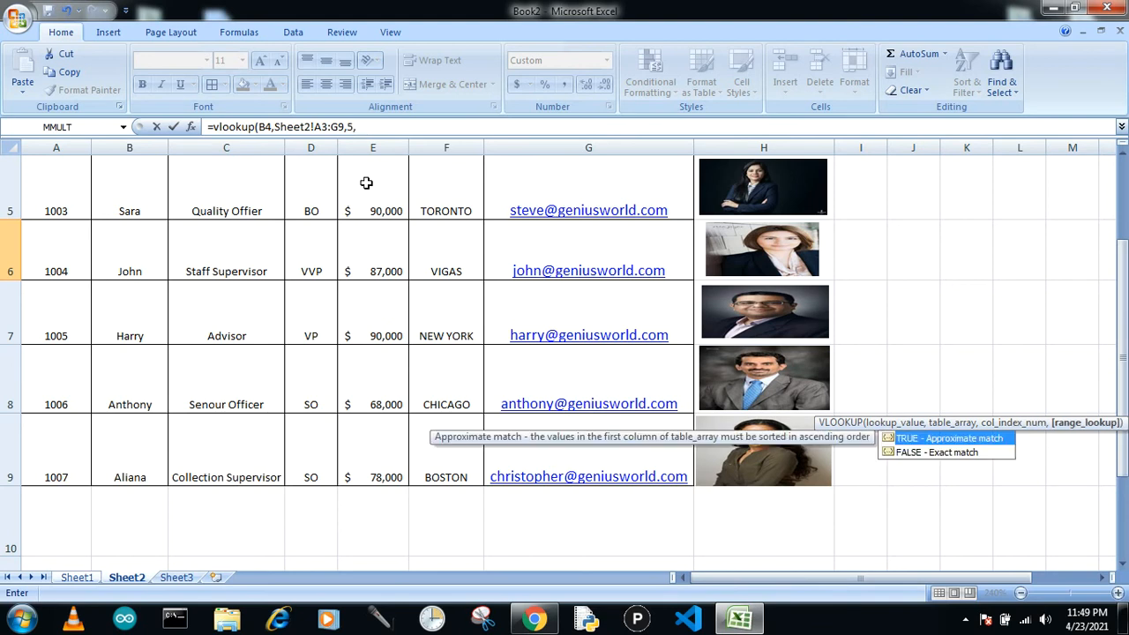
{"action": "type", "text": ")"}
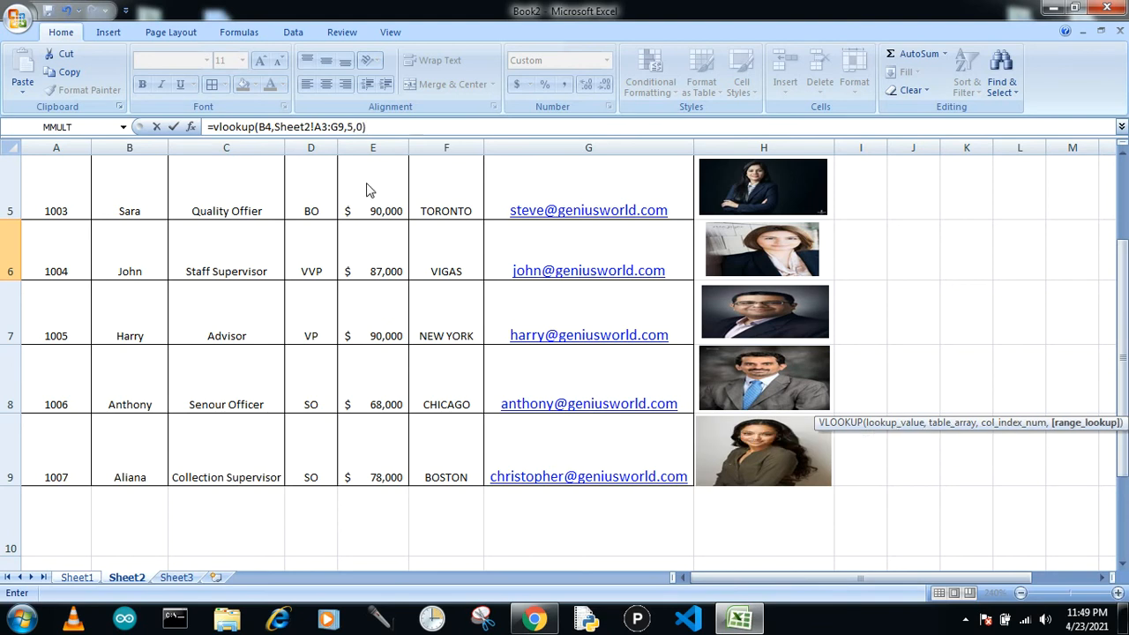
{"action": "key", "text": "Return"}
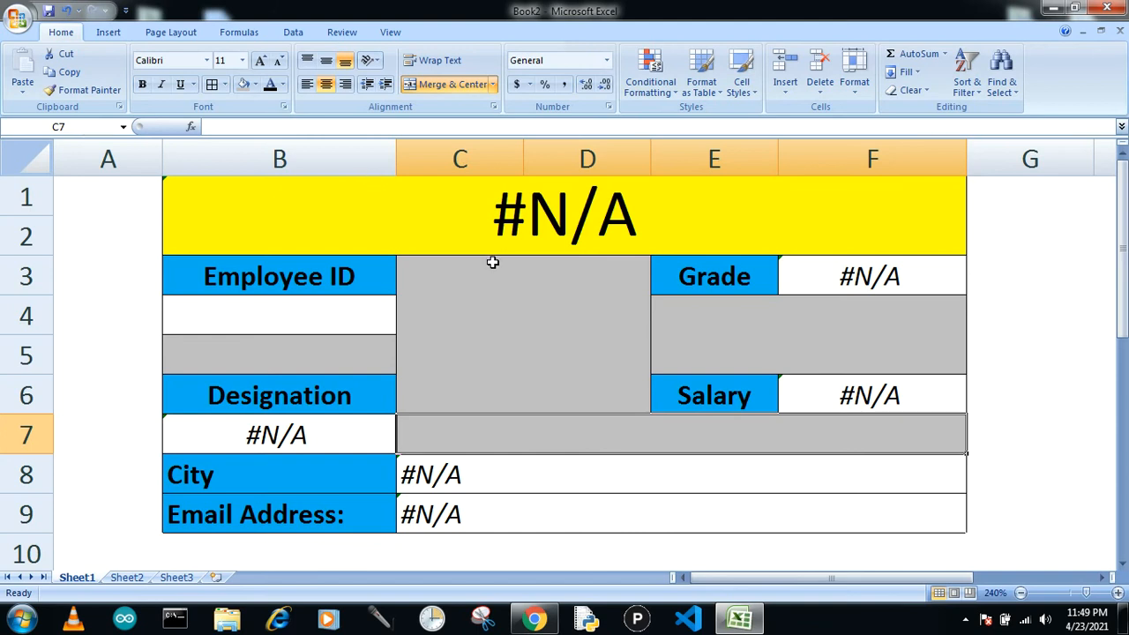
Check the employee IDs in the Sheet2 database, then enter Employee ID 1001 in B4 on Sheet1.
{"action": "left_click", "coordinate": [349, 325]}
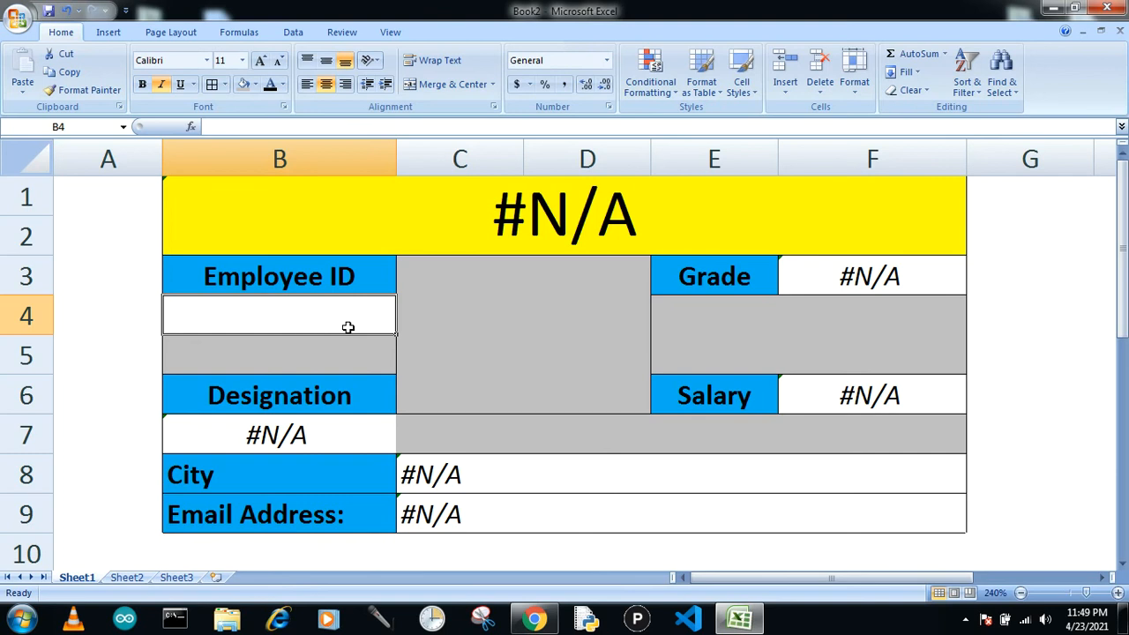
{"action": "left_click", "coordinate": [127, 578]}
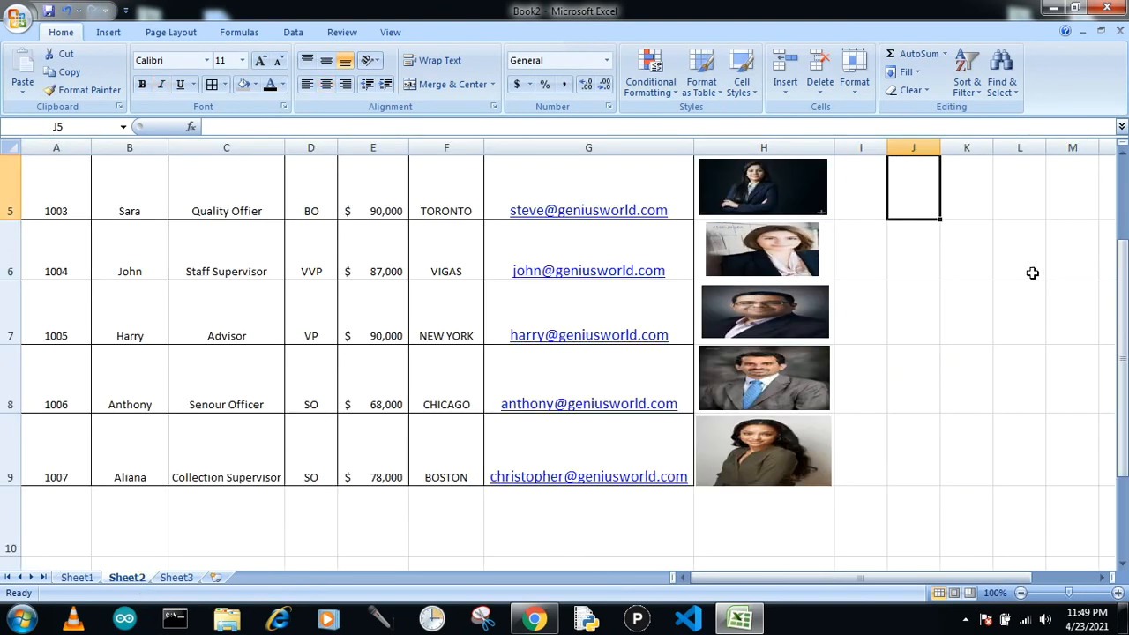
{"action": "left_click_drag", "start_coordinate": [1123, 328], "coordinate": [1123, 249]}
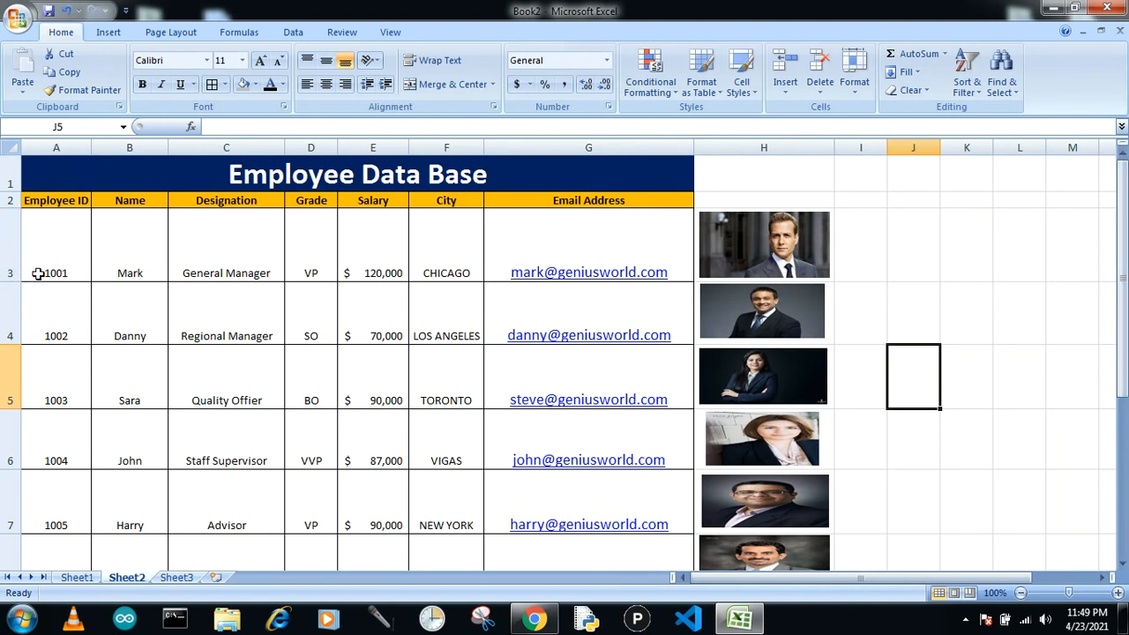
{"action": "left_click", "coordinate": [77, 578]}
{"action": "left_click", "coordinate": [221, 329]}
{"action": "type", "text": "1001"}
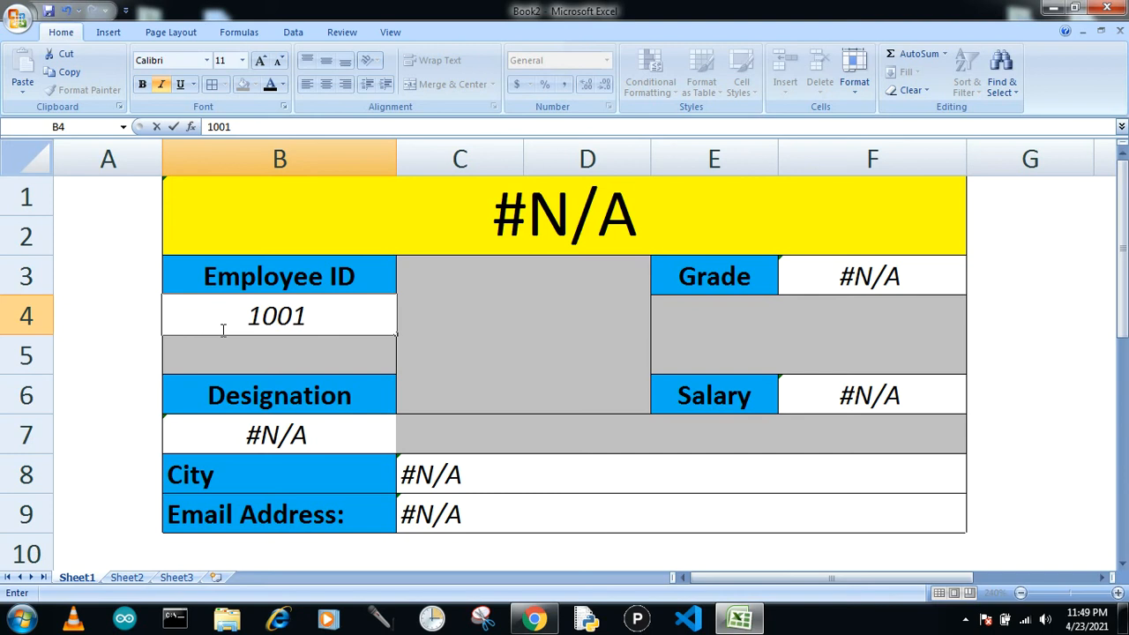
{"action": "key", "text": "Return"}
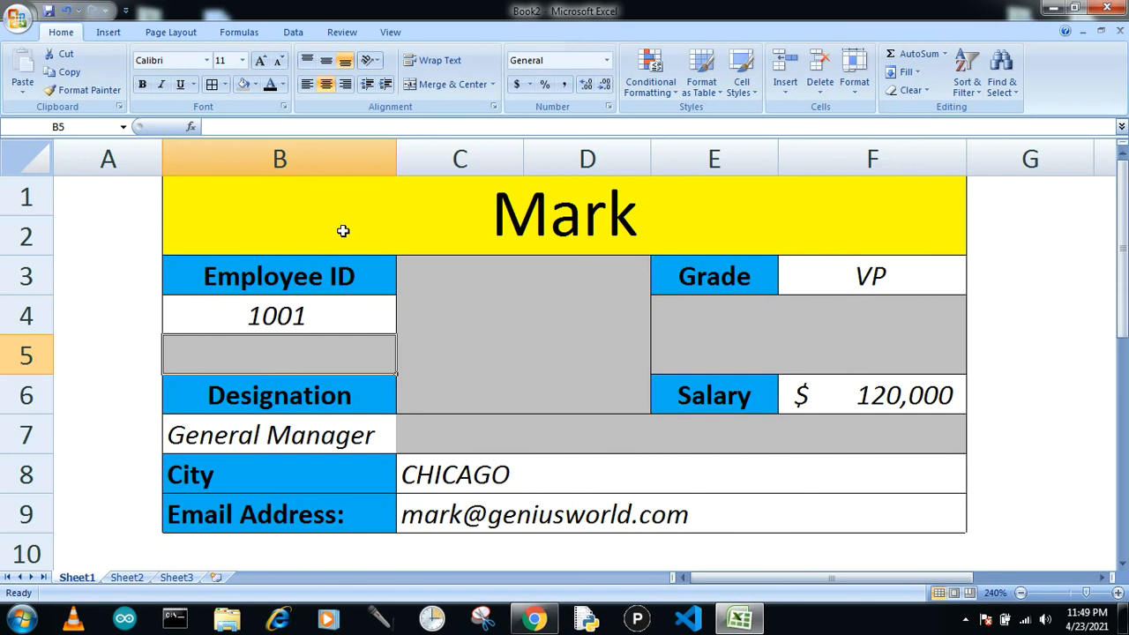
Test the lookup form by entering Employee IDs 1003, 1005 and 1002 in B4 in turn.
{"action": "left_click", "coordinate": [217, 327]}
{"action": "type", "text": "1003"}
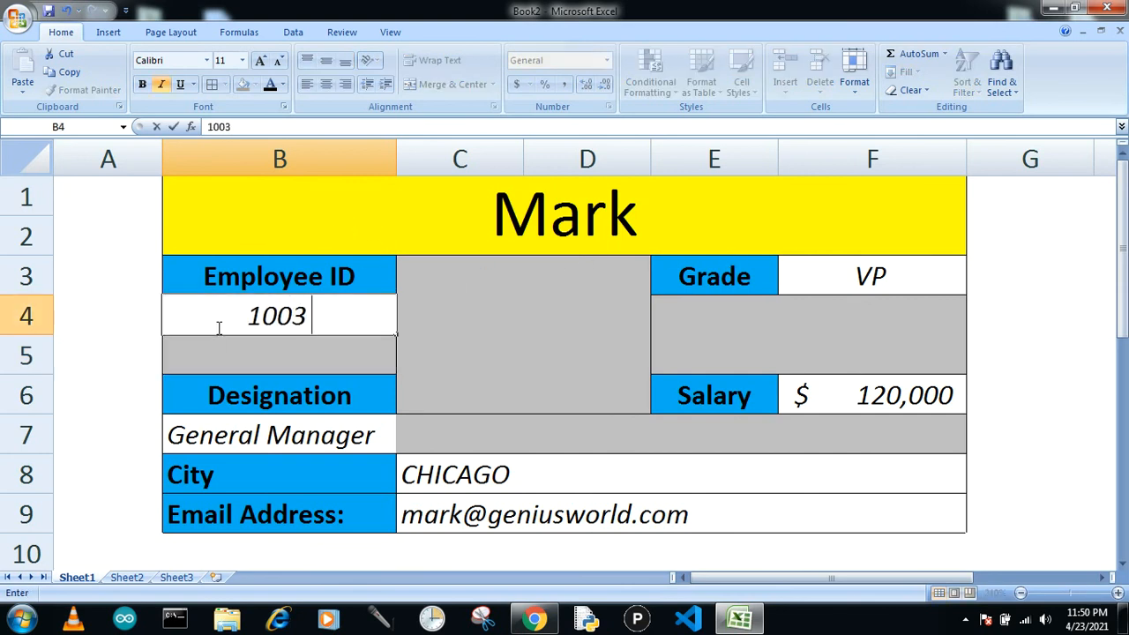
{"action": "key", "text": "Return"}
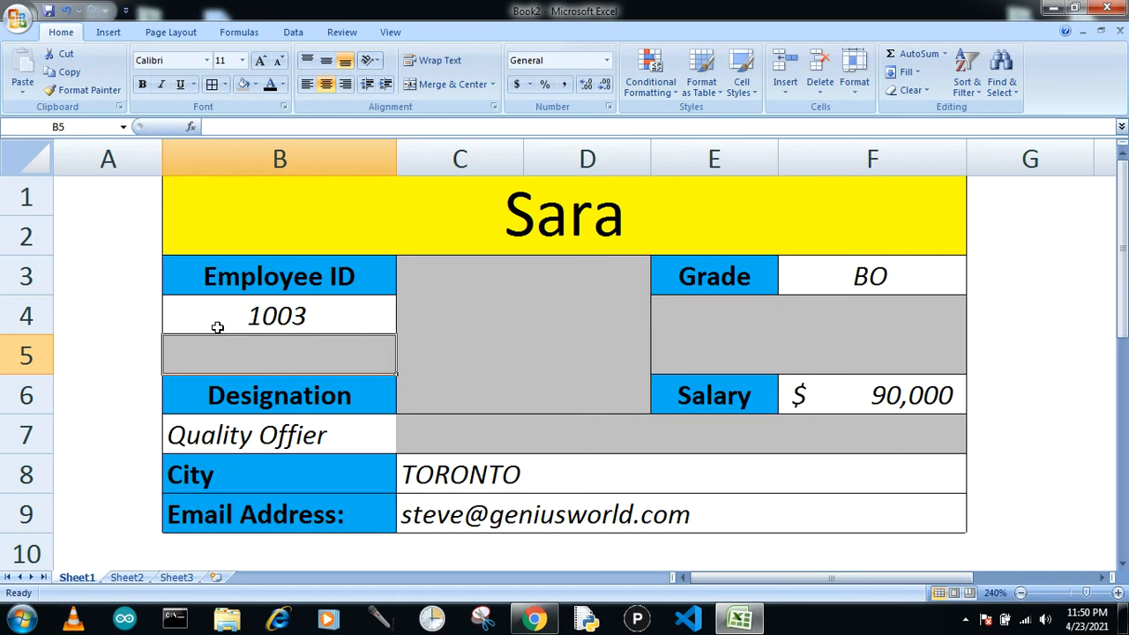
{"action": "left_click", "coordinate": [217, 327]}
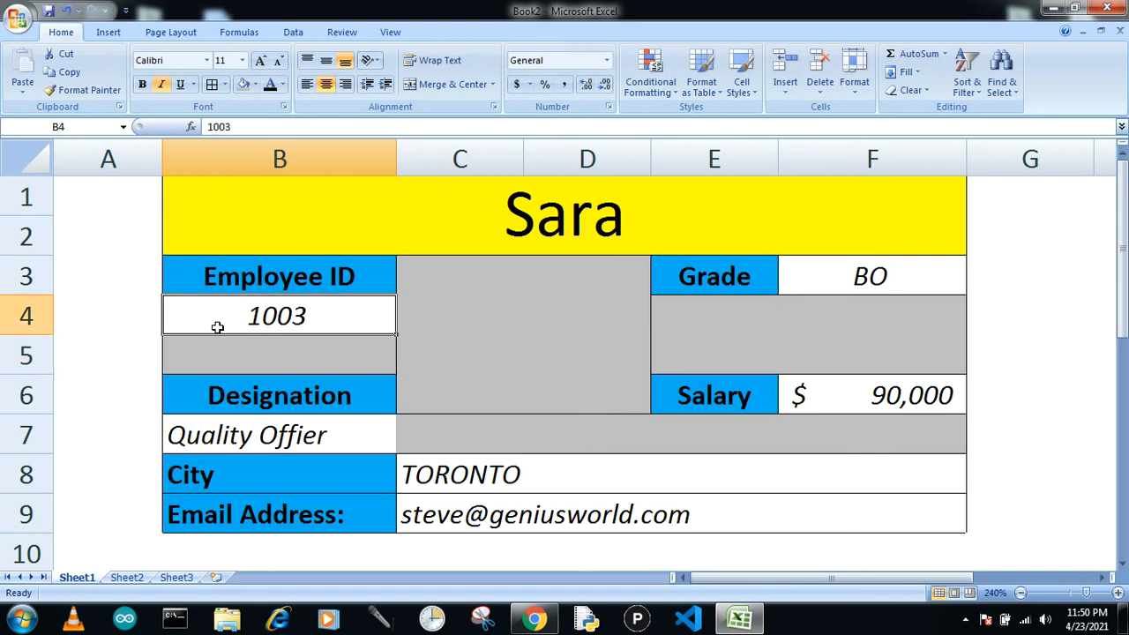
{"action": "type", "text": "1005"}
{"action": "key", "text": "Return"}
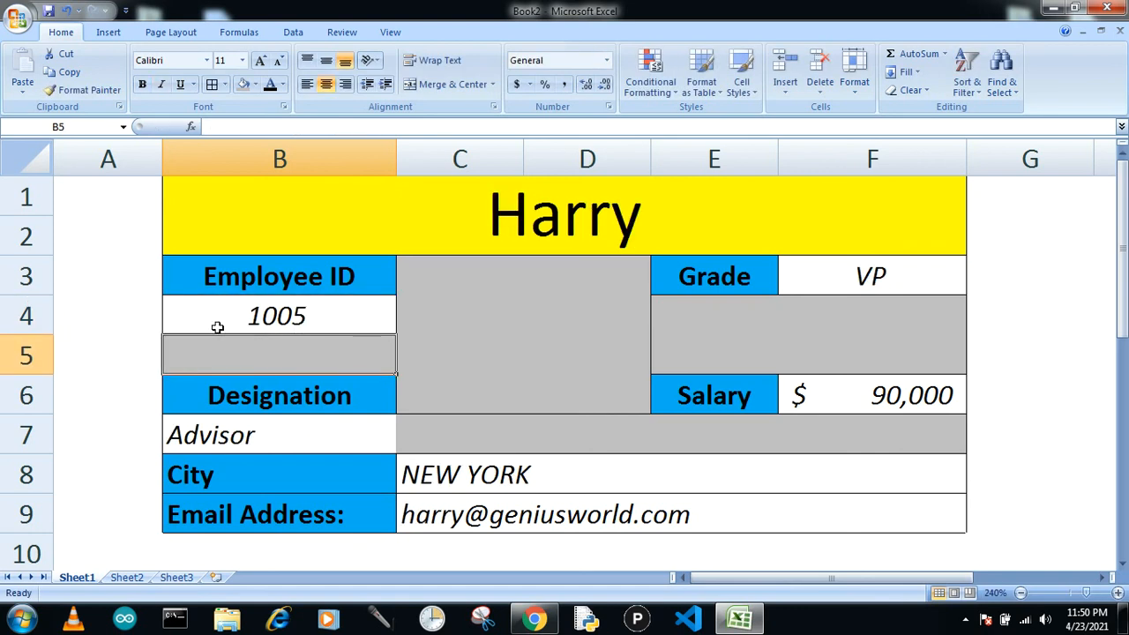
{"action": "left_click", "coordinate": [217, 327]}
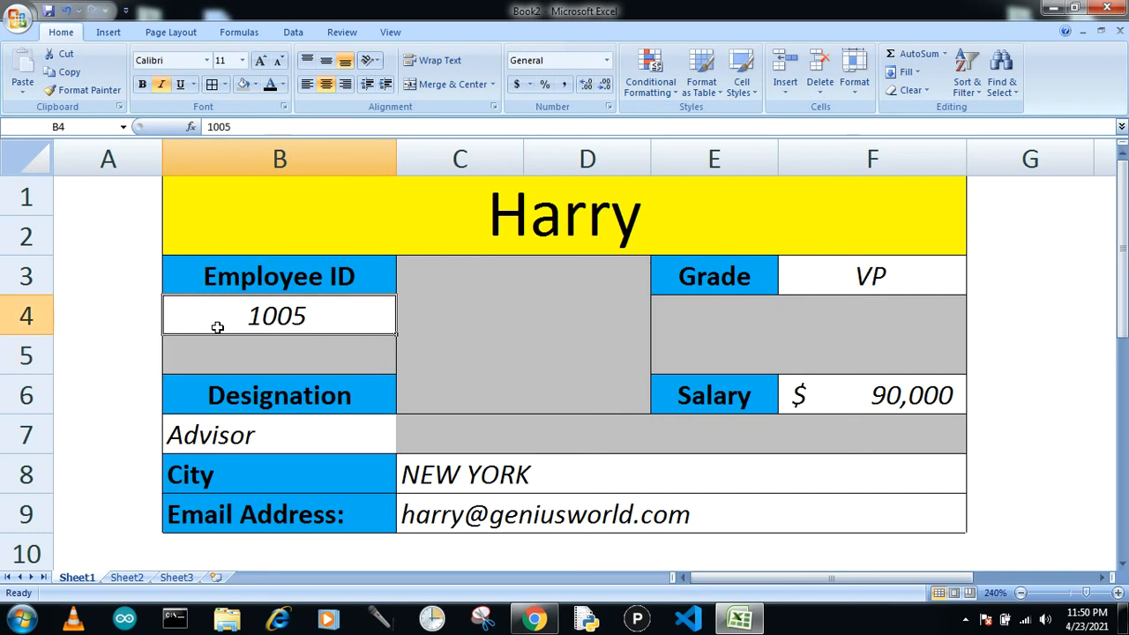
{"action": "type", "text": "1002"}
{"action": "key", "text": "Return"}
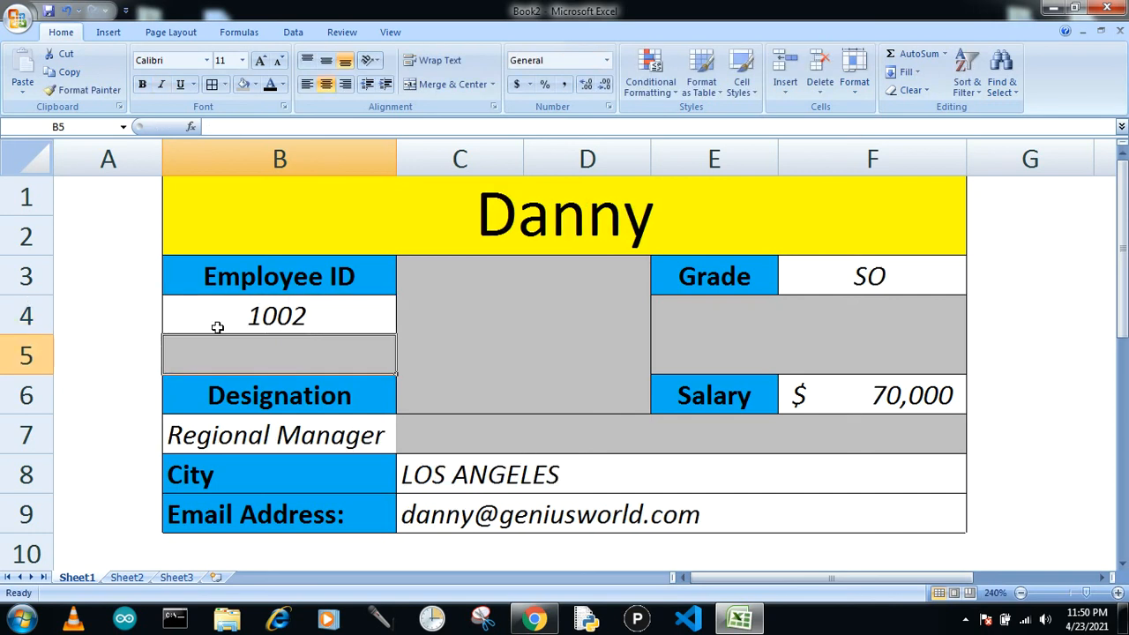